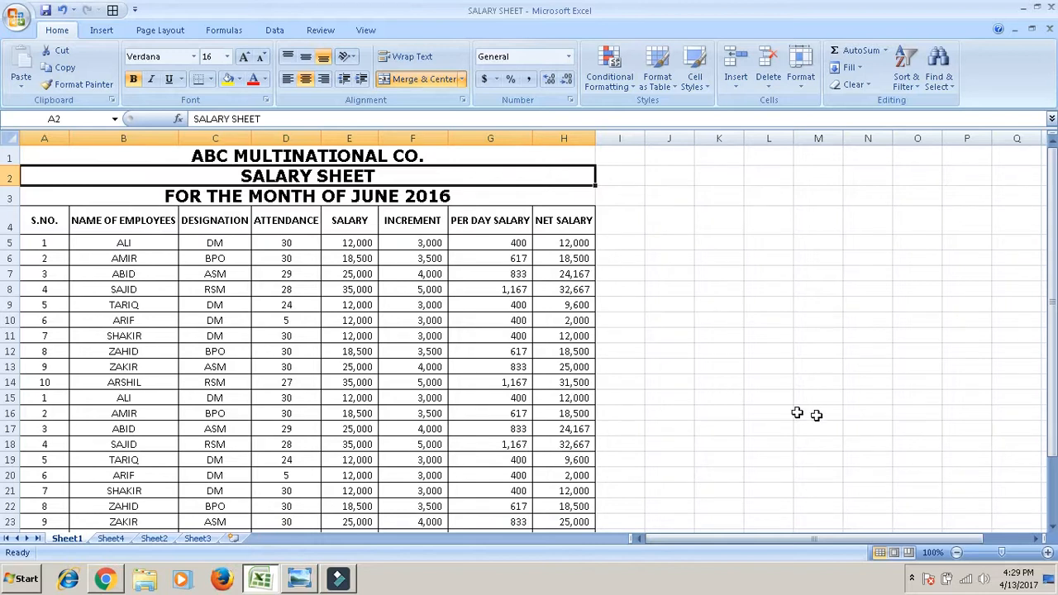
# - Select the net salary values in H5:H19 and enlarge the sheet view to 130%
pyautogui.click(572, 243)
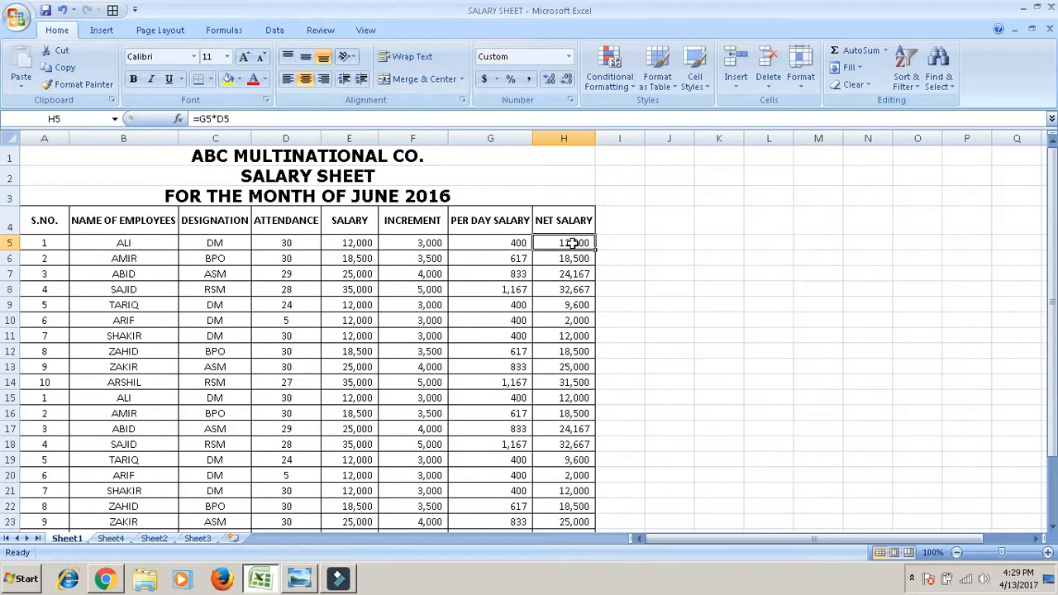
pyautogui.hotkey('shift', 'Down')
pyautogui.hotkey('shift', 'Down')
pyautogui.hotkey('shift', 'Down')
pyautogui.hotkey('shift', 'Down')
pyautogui.hotkey('shift', 'Down')
pyautogui.hotkey('shift', 'Down')
pyautogui.hotkey('shift', 'Down')
pyautogui.hotkey('shift', 'Down')
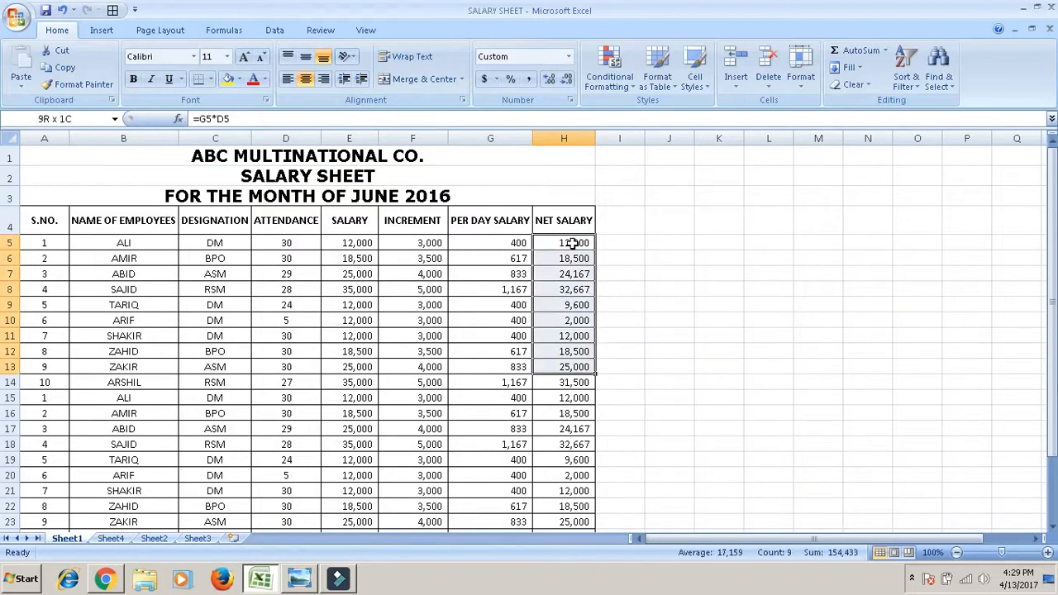
pyautogui.hotkey('shift', 'Down')
pyautogui.hotkey('shift', 'Down')
pyautogui.hotkey('shift', 'Down')
pyautogui.hotkey('shift', 'Down')
pyautogui.hotkey('shift', 'Down')
pyautogui.hotkey('shift', 'Down')
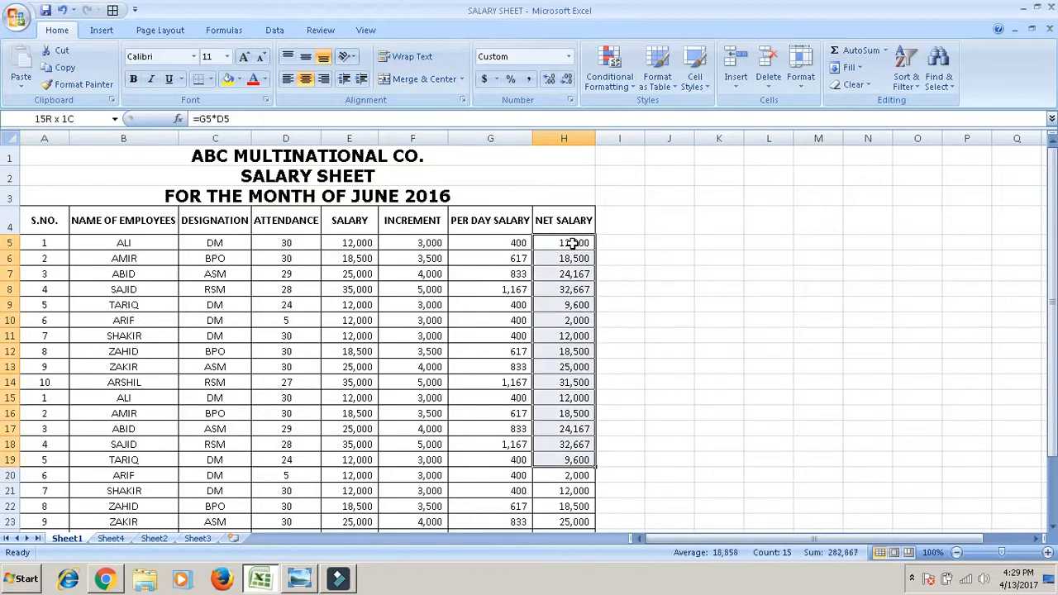
pyautogui.click(1046, 556)
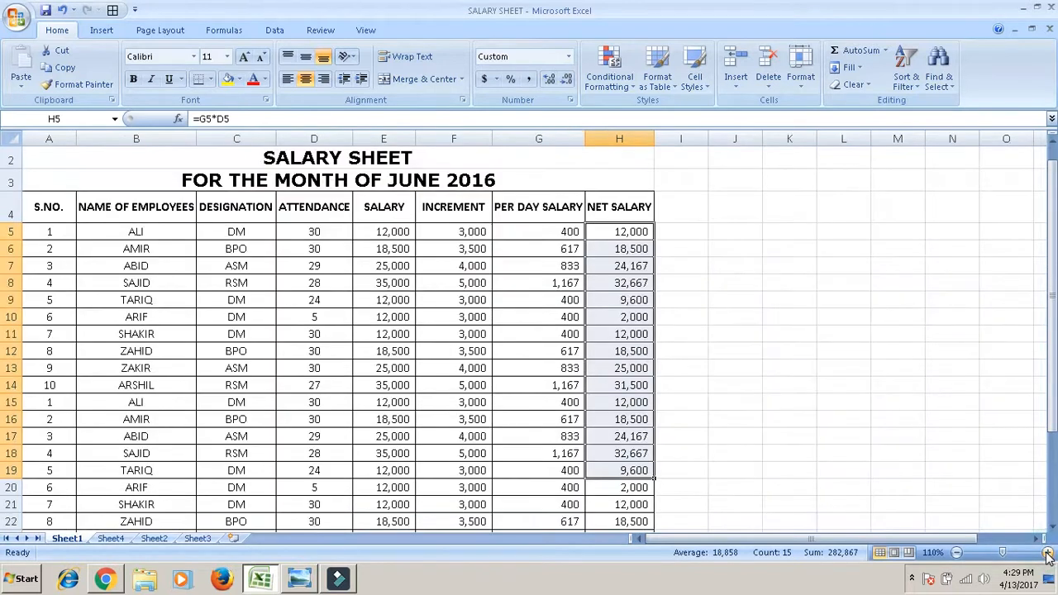
pyautogui.click(1047, 556)
pyautogui.click(1046, 555)
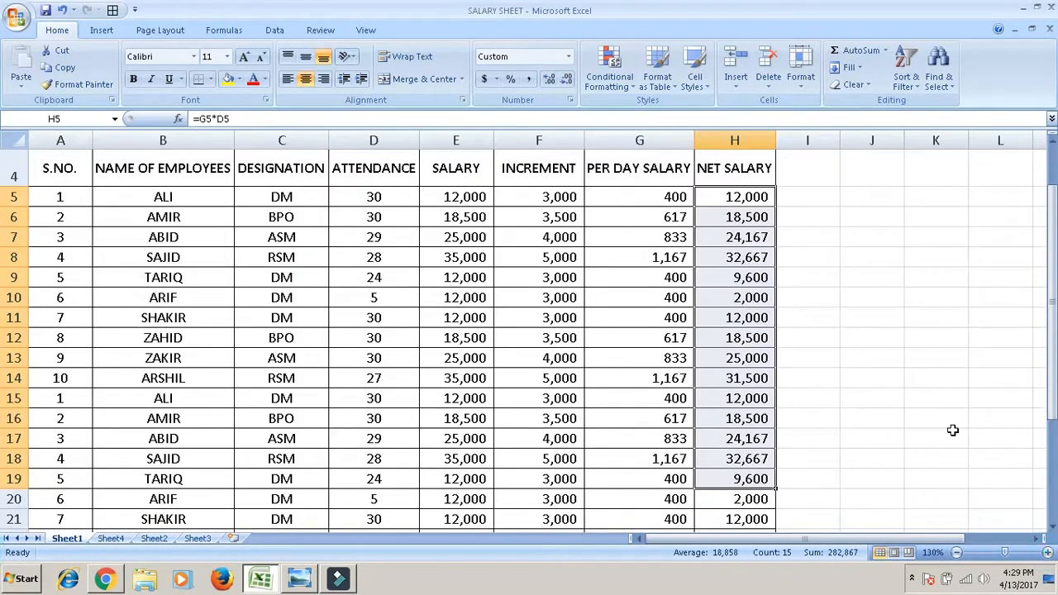
pyautogui.click(1052, 146)
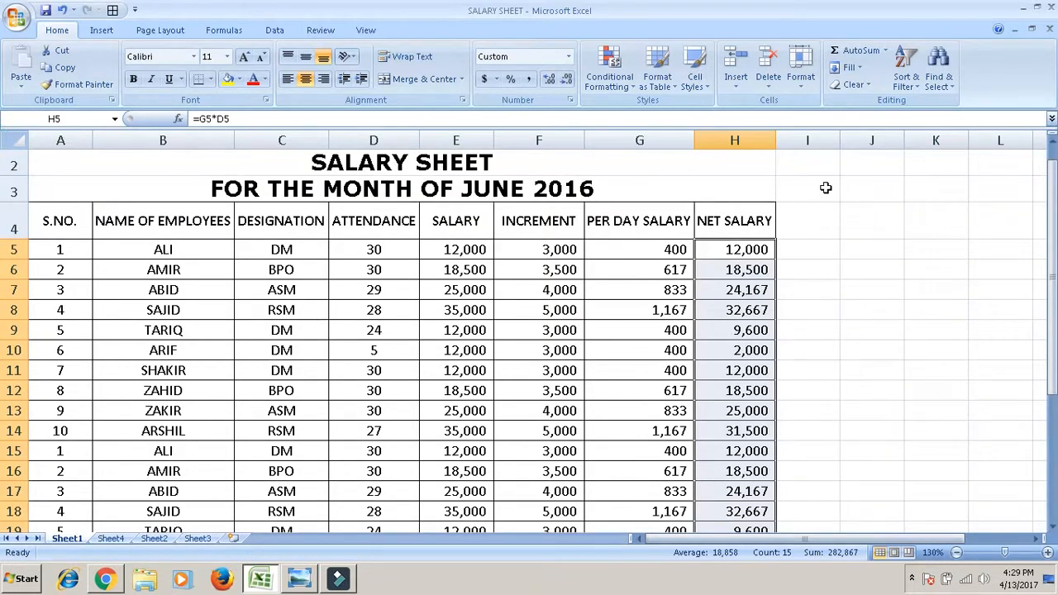
# - Preview the yellow and green fills, and highlight net salaries greater than 17,333 with Light Red Fill with Dark Red Text
pyautogui.click(617, 82)
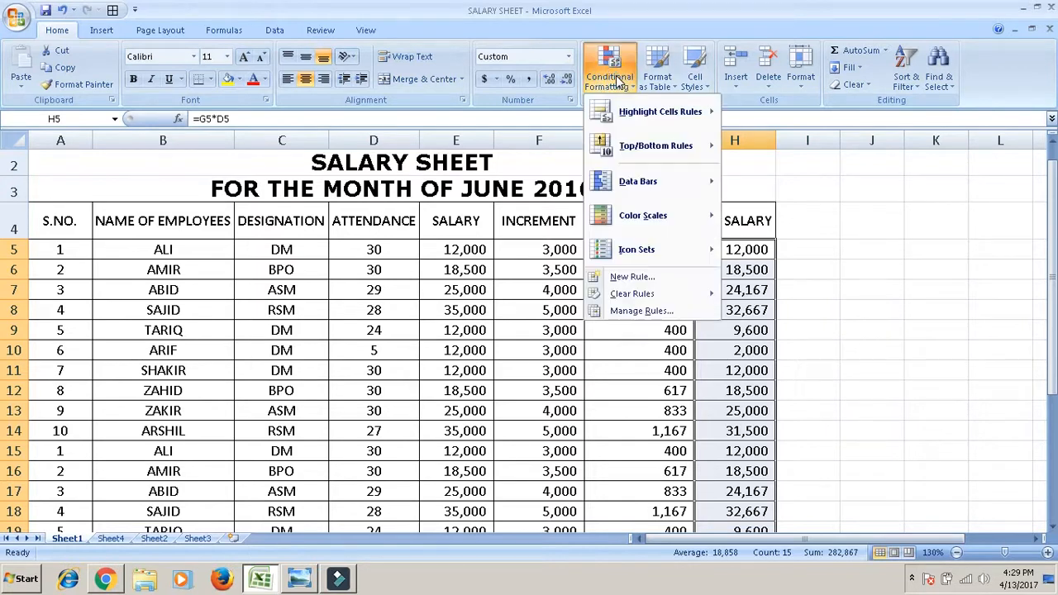
pyautogui.moveTo(654, 110)
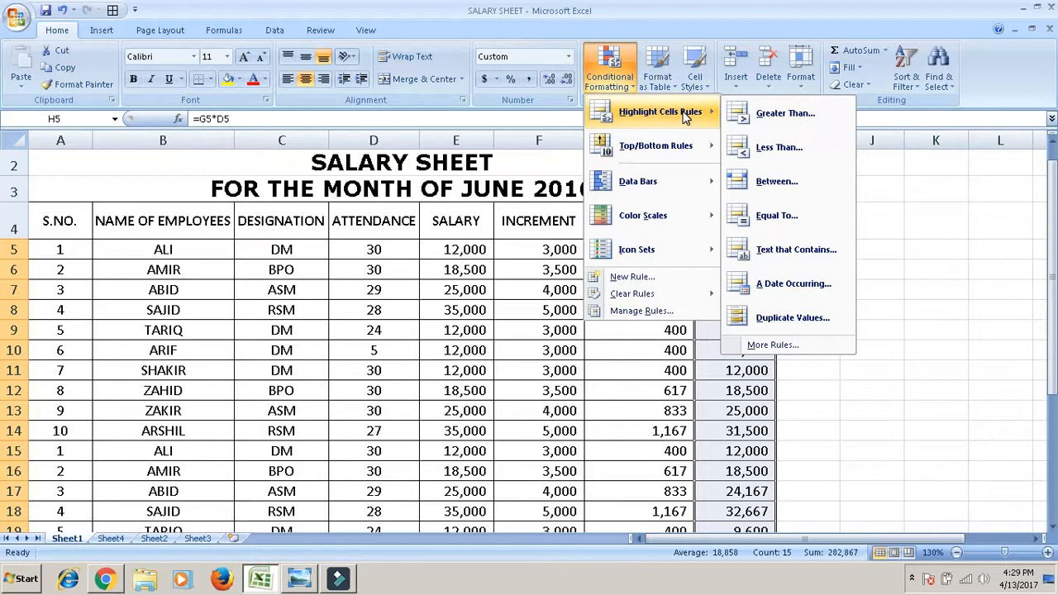
pyautogui.click(764, 117)
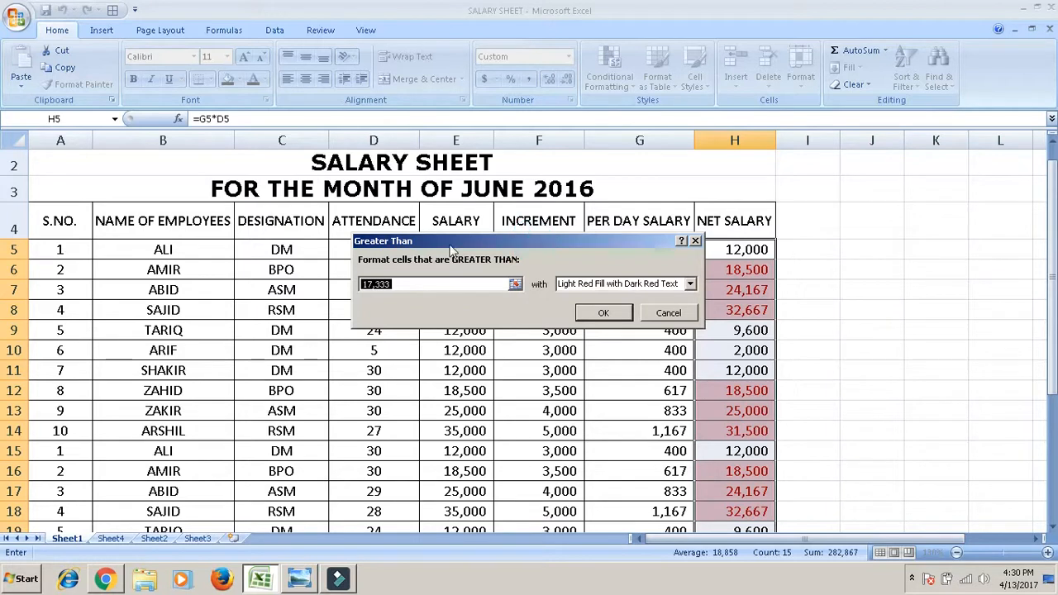
pyautogui.moveTo(456, 248); pyautogui.dragTo(452, 249)
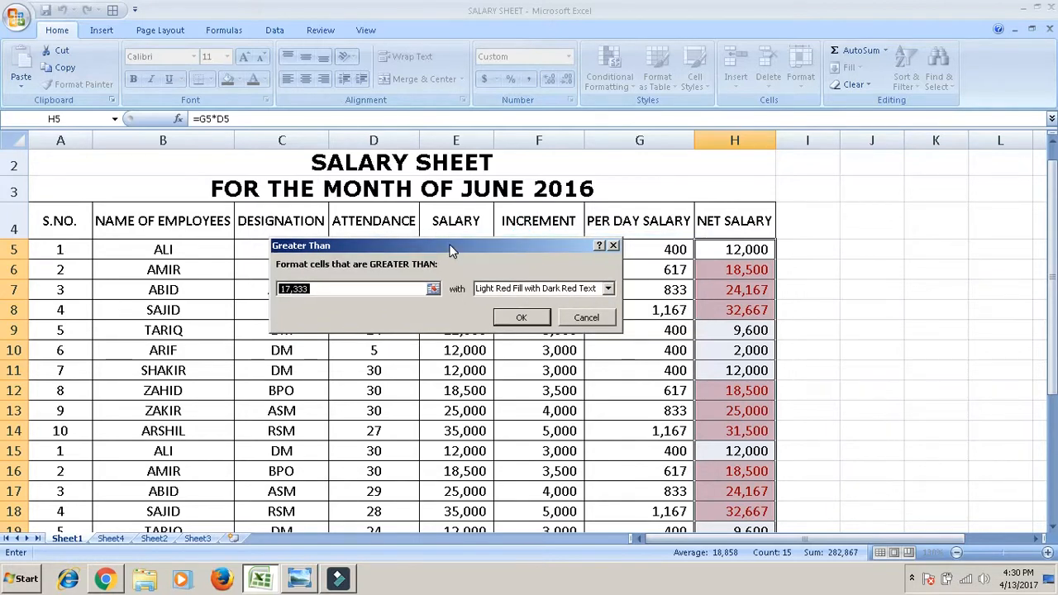
pyautogui.click(529, 294)
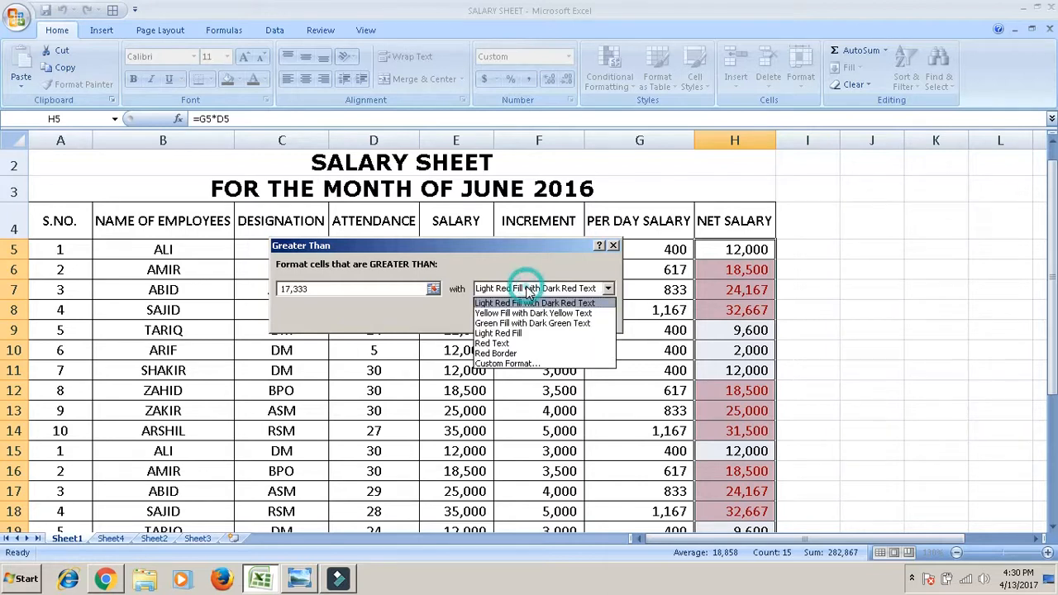
pyautogui.click(513, 317)
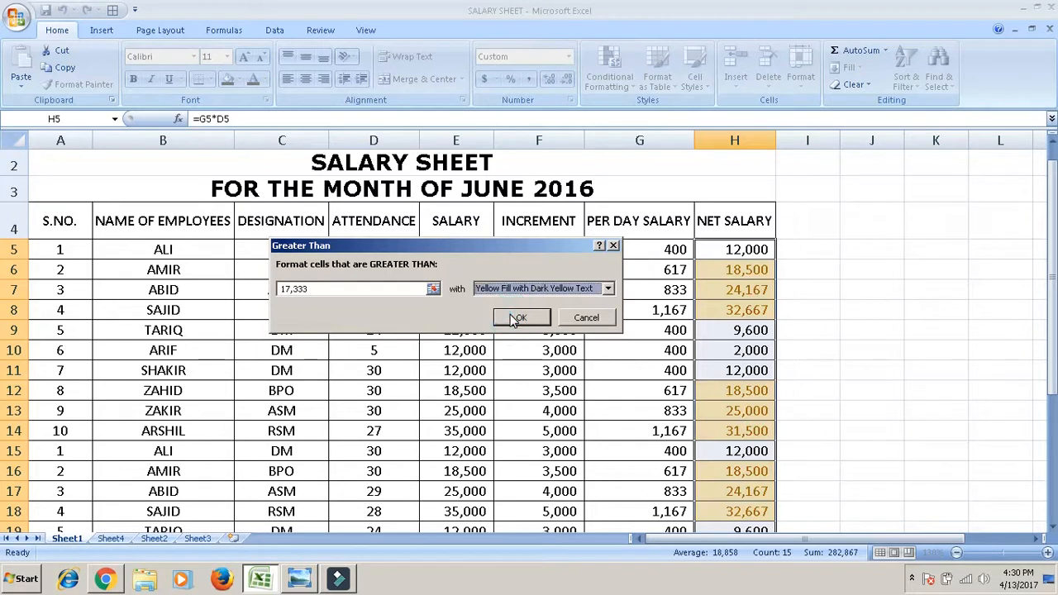
pyautogui.click(535, 296)
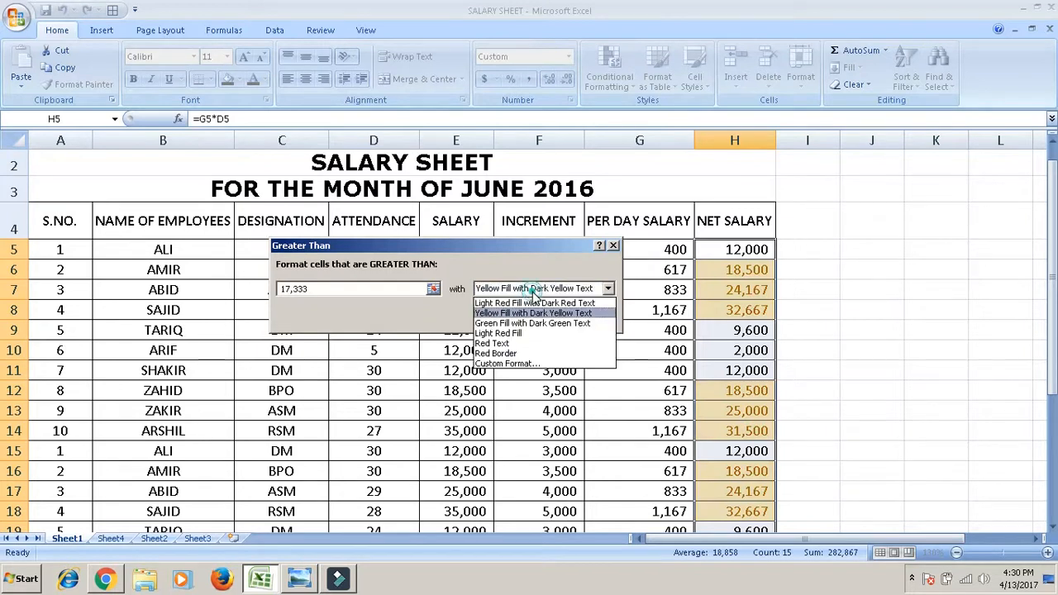
pyautogui.click(513, 330)
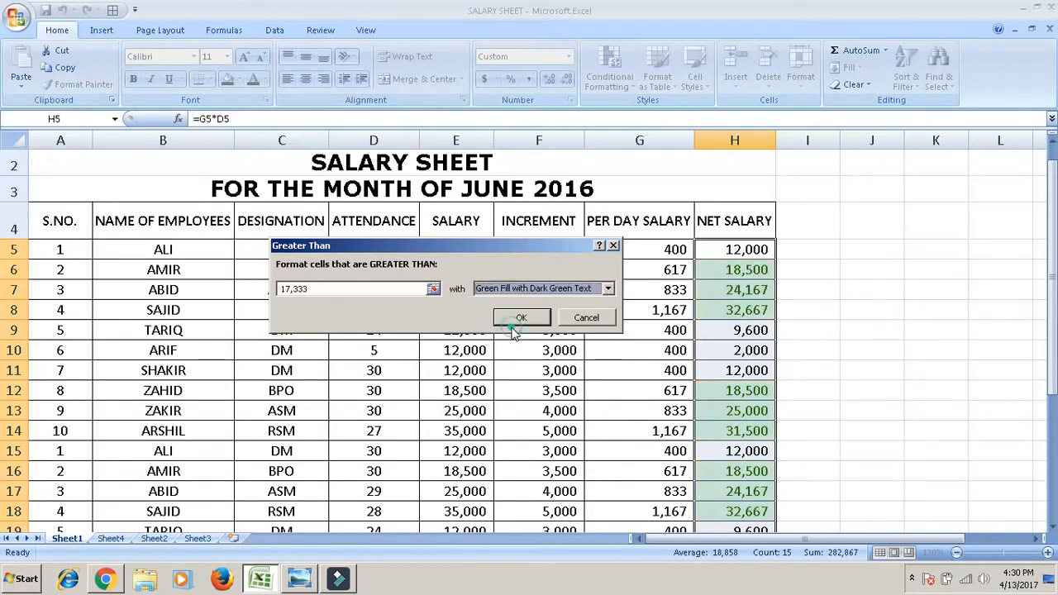
pyautogui.click(552, 296)
pyautogui.click(529, 304)
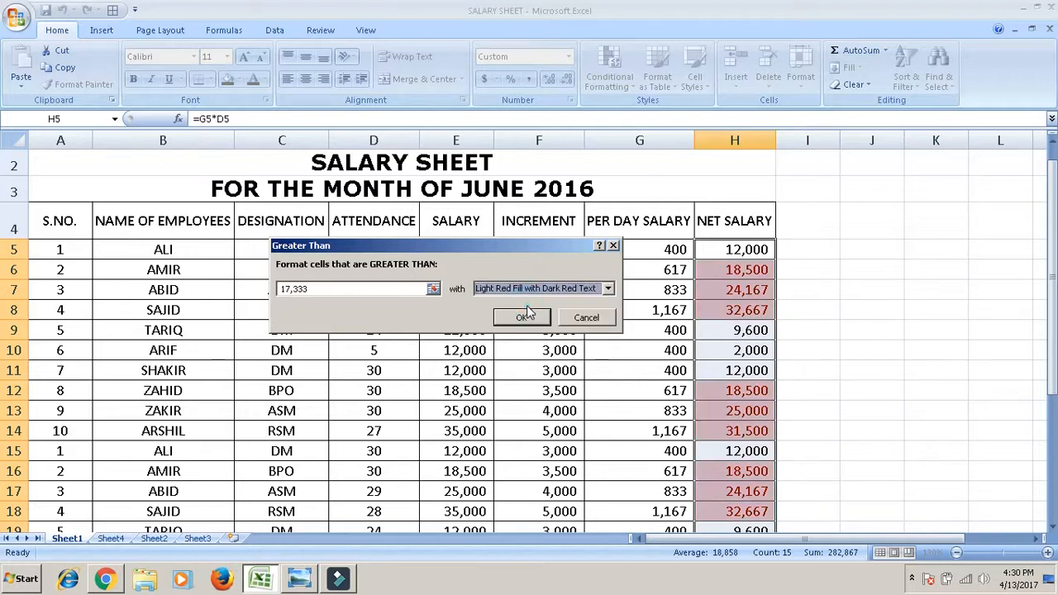
pyautogui.click(522, 321)
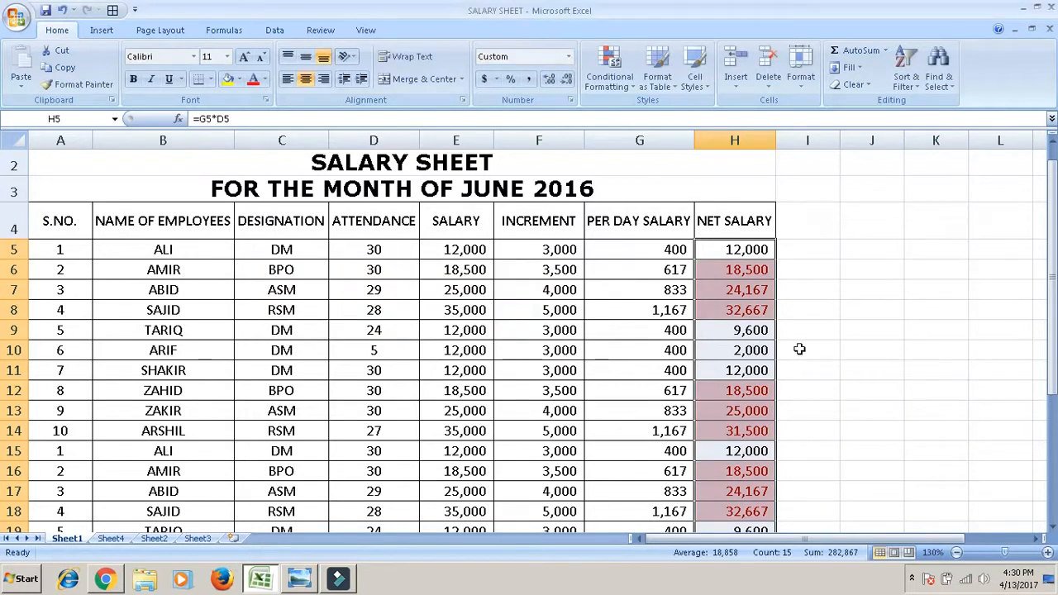
# - Examine which values in the Net Salary column are highlighted by the Greater Than rule
pyautogui.click(810, 350)
pyautogui.press('Return')
pyautogui.press('Down')
pyautogui.press('Down')
pyautogui.press('Down')
pyautogui.press('Down')
pyautogui.press('Down')
pyautogui.press('Down')
pyautogui.press('Down')
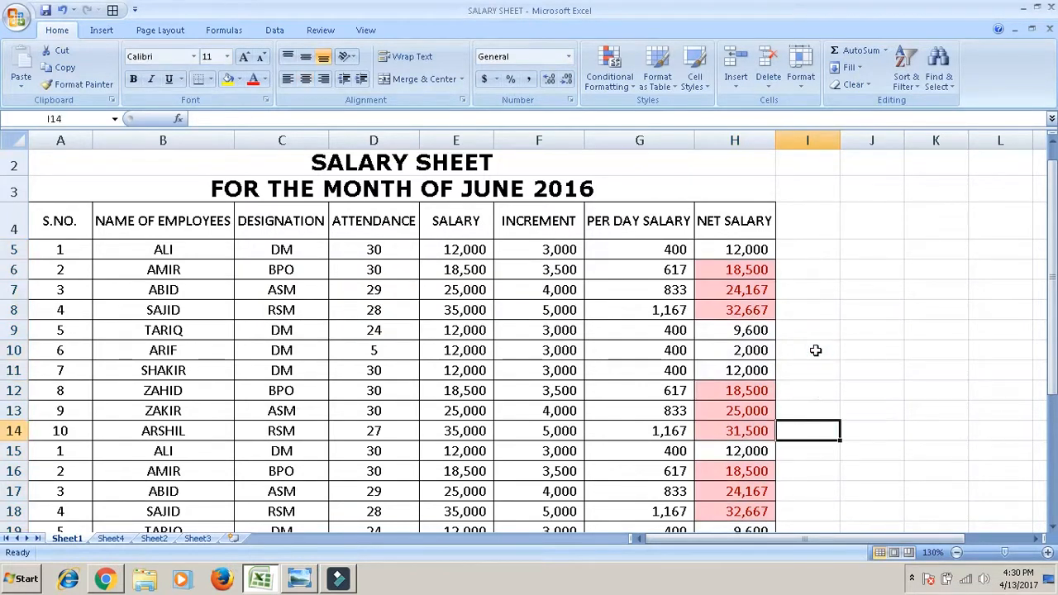
pyautogui.press('Up')
pyautogui.press('Up')
pyautogui.press('Up')
pyautogui.press('Up')
pyautogui.press('Up')
pyautogui.press('Up')
pyautogui.press('Up')
pyautogui.press('Up')
pyautogui.press('Up')
pyautogui.press('Up')
pyautogui.press('Up')
pyautogui.press('Up')
pyautogui.press('Up')
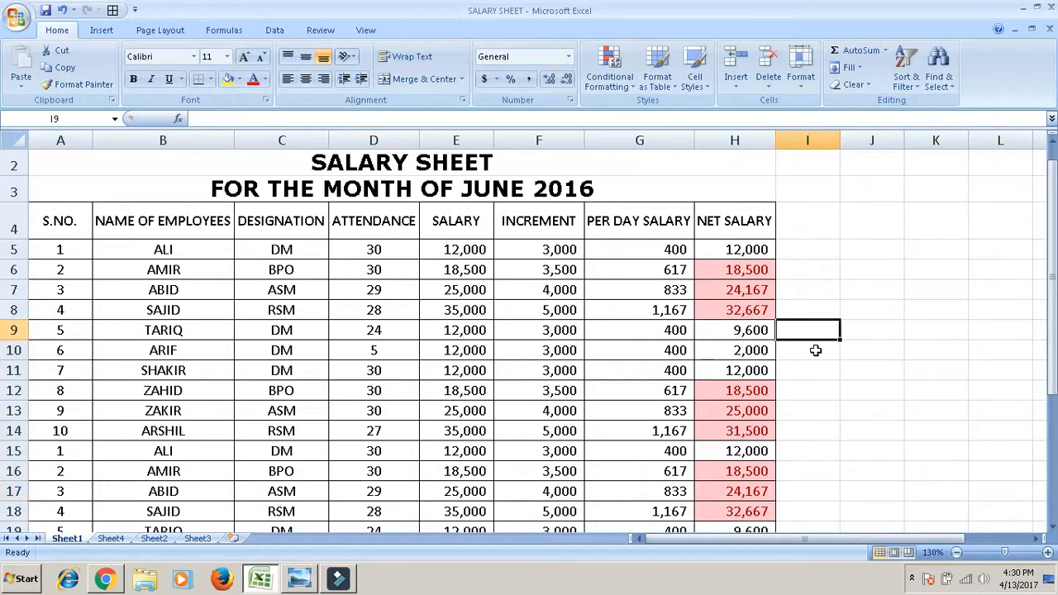
pyautogui.press('Down')
pyautogui.press('Down')
pyautogui.press('Down')
pyautogui.press('Down')
pyautogui.press('Down')
pyautogui.press('Down')
pyautogui.press('Down')
pyautogui.press('Down')
pyautogui.press('Down')
pyautogui.press('Down')
pyautogui.press('Down')
pyautogui.press('Down')
pyautogui.press('Down')
pyautogui.press('Down')
pyautogui.press('Down')
pyautogui.press('Down')
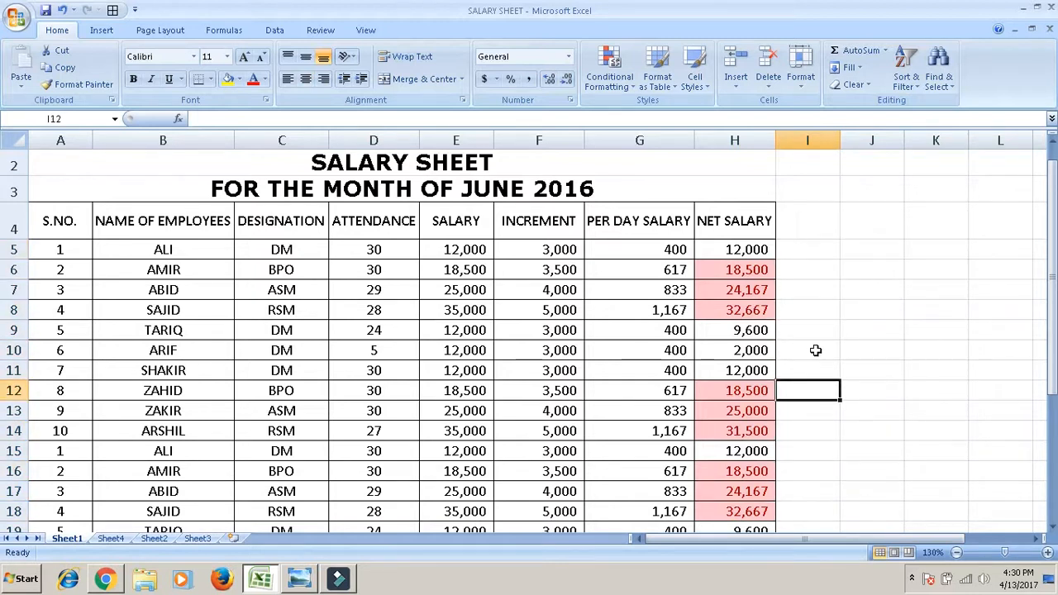
pyautogui.press('Up')
pyautogui.press('Up')
pyautogui.press('Up')
pyautogui.press('Up')
pyautogui.press('Up')
pyautogui.press('Up')
pyautogui.press('Up')
pyautogui.press('Up')
pyautogui.press('Up')
pyautogui.press('Up')
pyautogui.press('Up')
pyautogui.press('Up')
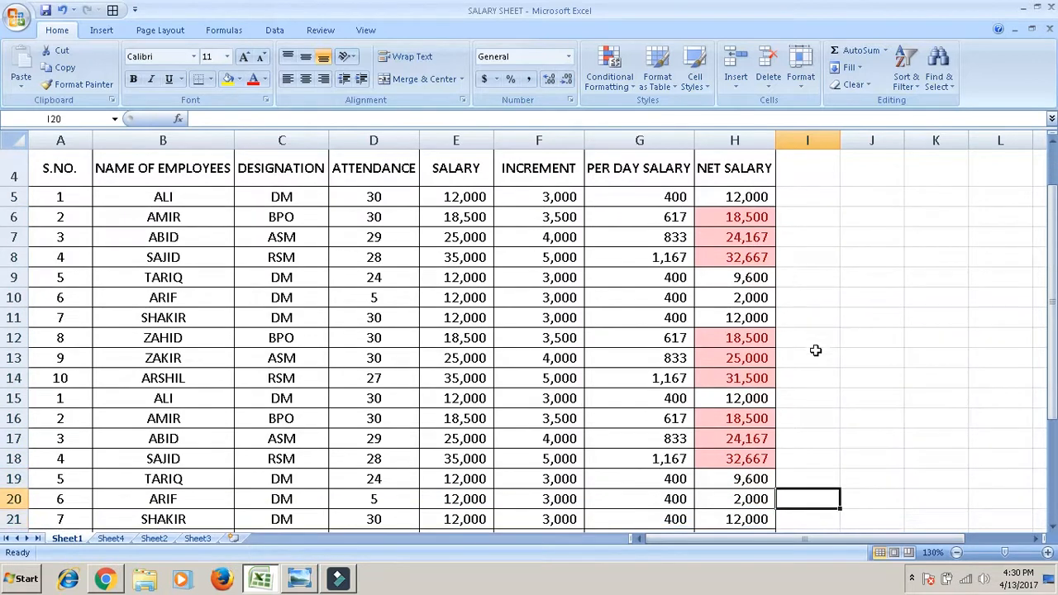
pyautogui.press('Up')
pyautogui.press('Up')
pyautogui.press('Up')
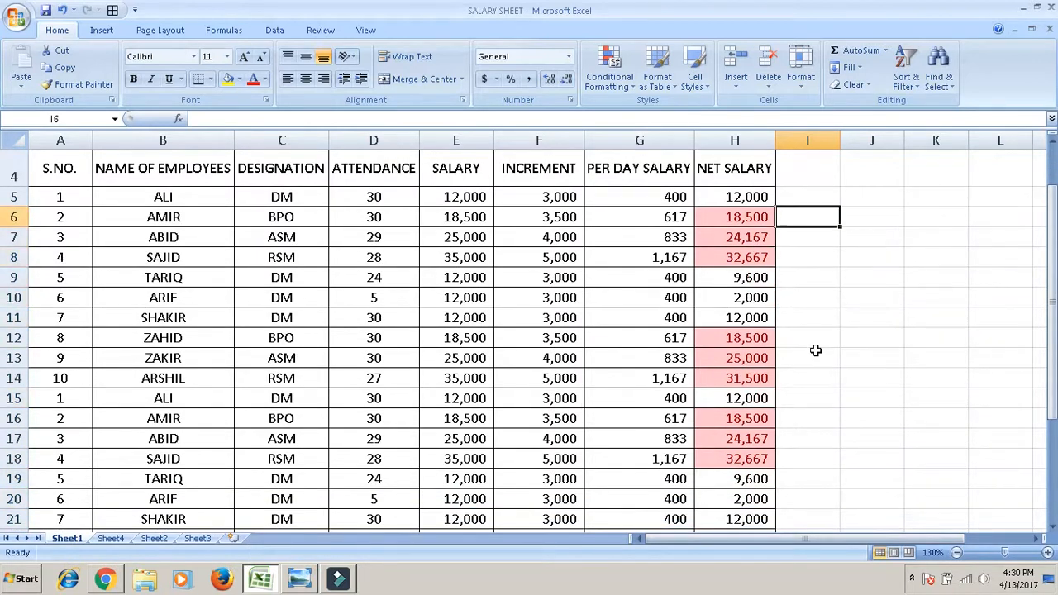
# - Undo the Greater Than highlighting and select all employees' net salaries in H5:H24, excluding the total
pyautogui.press('Up')
pyautogui.press('Up')
pyautogui.press('Left')
pyautogui.press('Down')
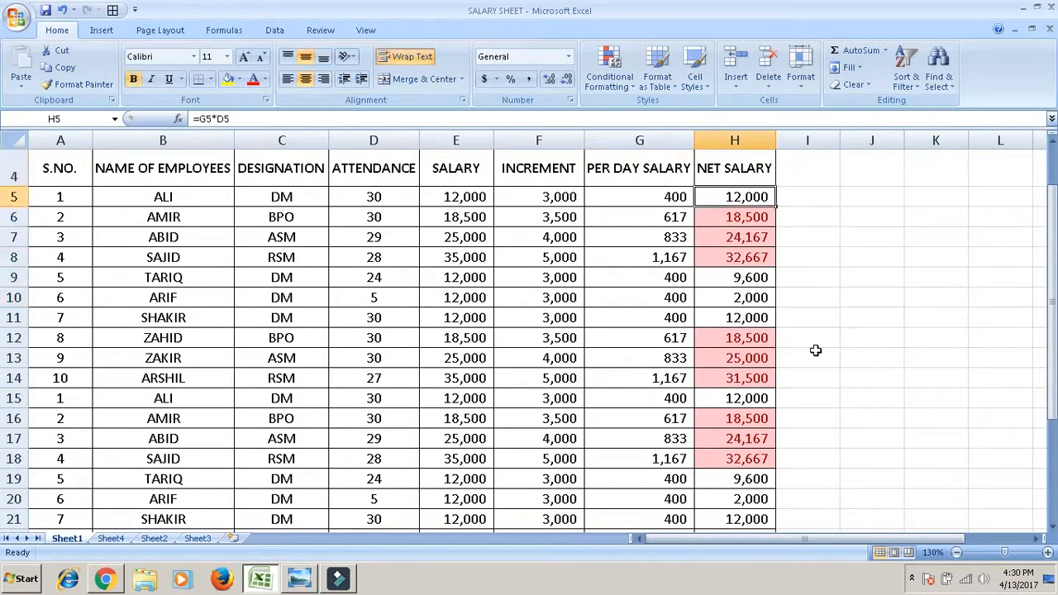
pyautogui.hotkey('shift', 'Down')
pyautogui.hotkey('shift', 'Down')
pyautogui.hotkey('shift', 'Down')
pyautogui.hotkey('shift', 'Down')
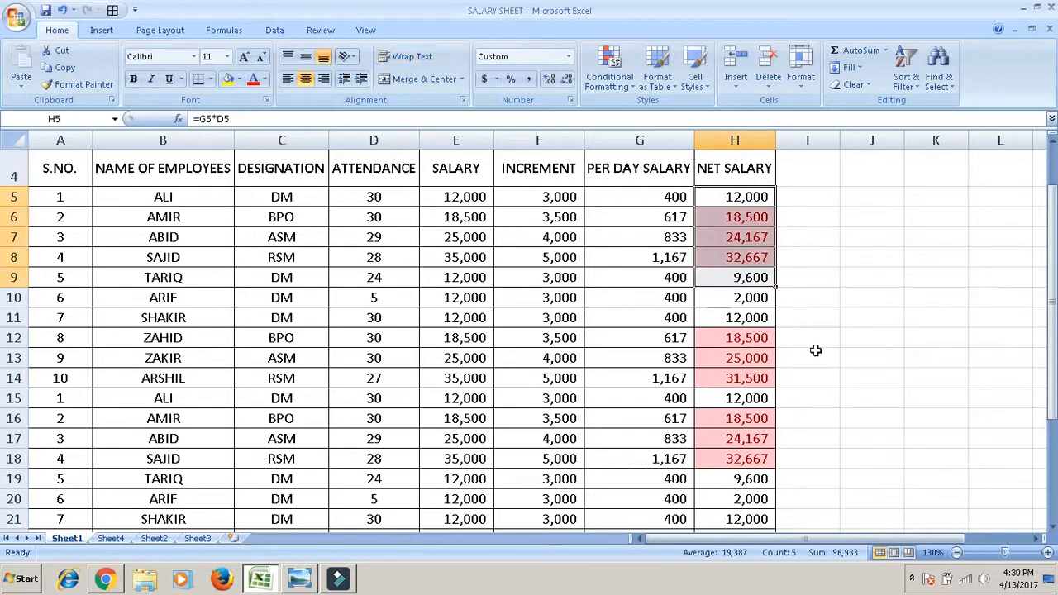
pyautogui.hotkey('shift', 'Down')
pyautogui.hotkey('shift', 'Down')
pyautogui.hotkey('shift', 'Down')
pyautogui.hotkey('shift', 'Down')
pyautogui.hotkey('shift', 'Down')
pyautogui.hotkey('shift', 'Down')
pyautogui.hotkey('shift', 'Down')
pyautogui.hotkey('shift', 'Down')
pyautogui.hotkey('shift', 'Down')
pyautogui.hotkey('shift', 'Down')
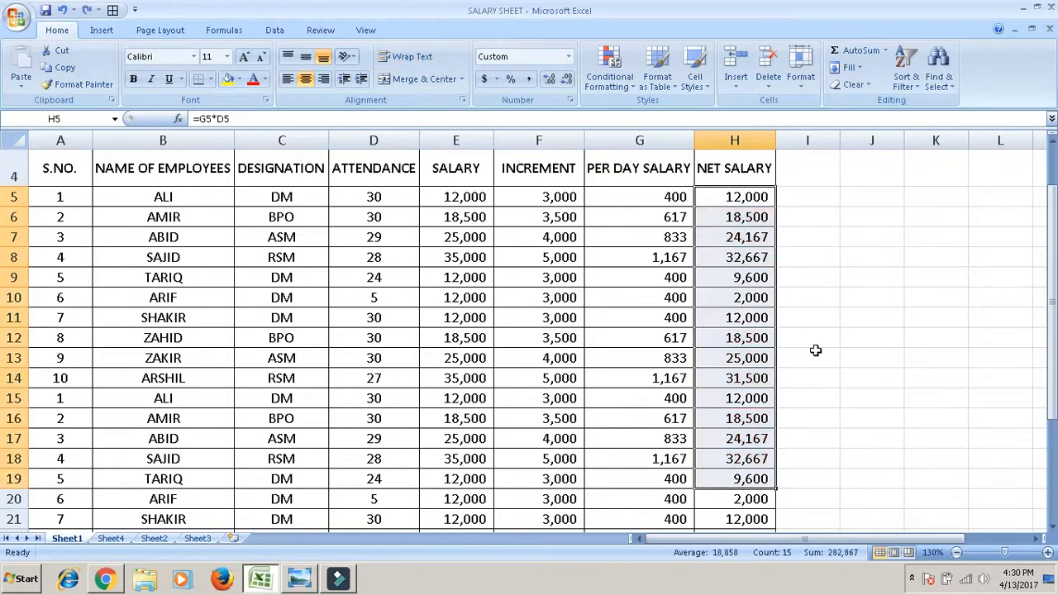
pyautogui.hotkey('shift', 'Down')
pyautogui.hotkey('shift', 'Down')
pyautogui.hotkey('shift', 'Down')
pyautogui.hotkey('shift', 'Down')
pyautogui.hotkey('shift', 'Down')
pyautogui.hotkey('shift', 'Down')
pyautogui.hotkey('shift', 'Down')
pyautogui.hotkey('shift', 'Down')
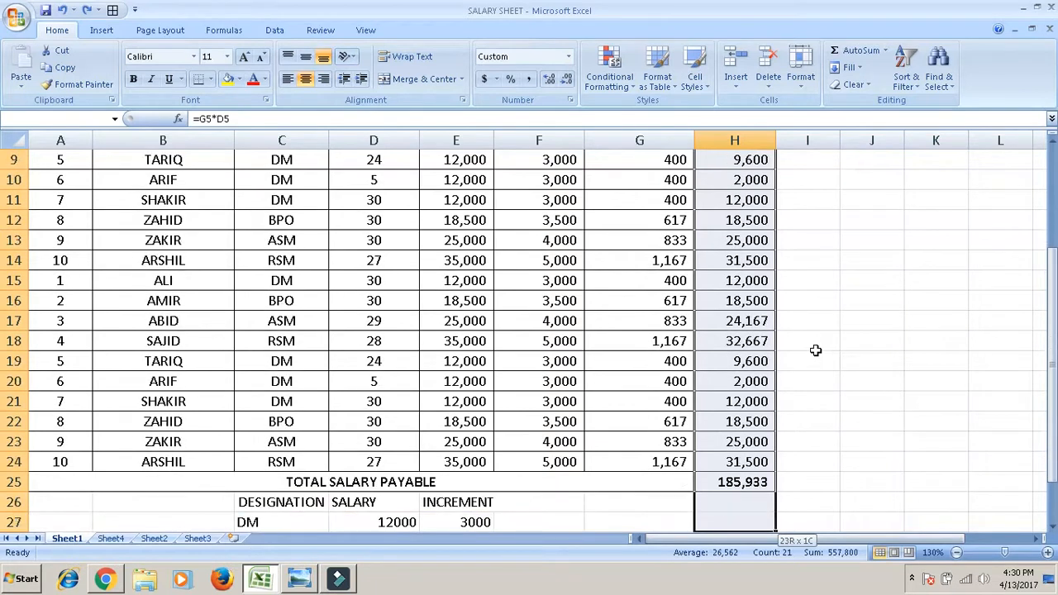
pyautogui.hotkey('shift', 'Up')
pyautogui.hotkey('shift', 'Up')
pyautogui.hotkey('shift', 'Up')
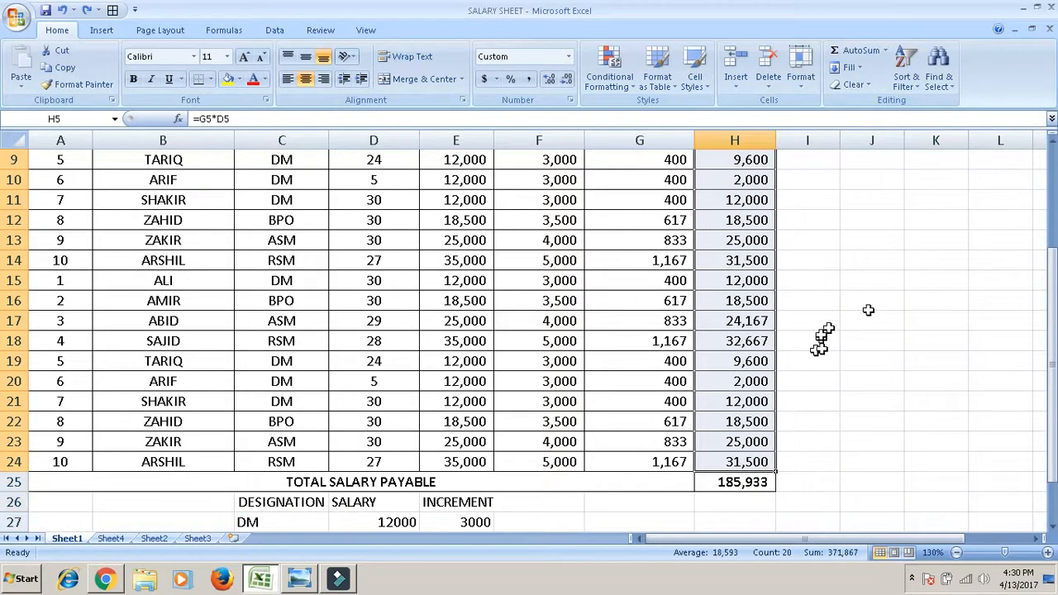
# - Highlight the selected net salaries that are less than 17,333 with Yellow Fill with Dark Yellow Text
pyautogui.click(626, 83)
pyautogui.moveTo(662, 107)
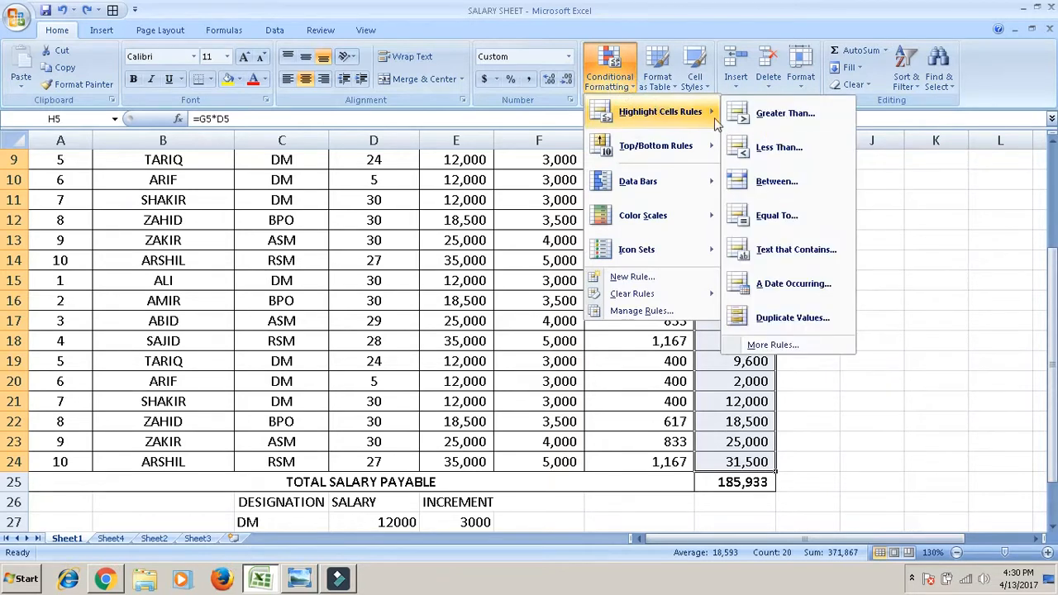
pyautogui.click(749, 145)
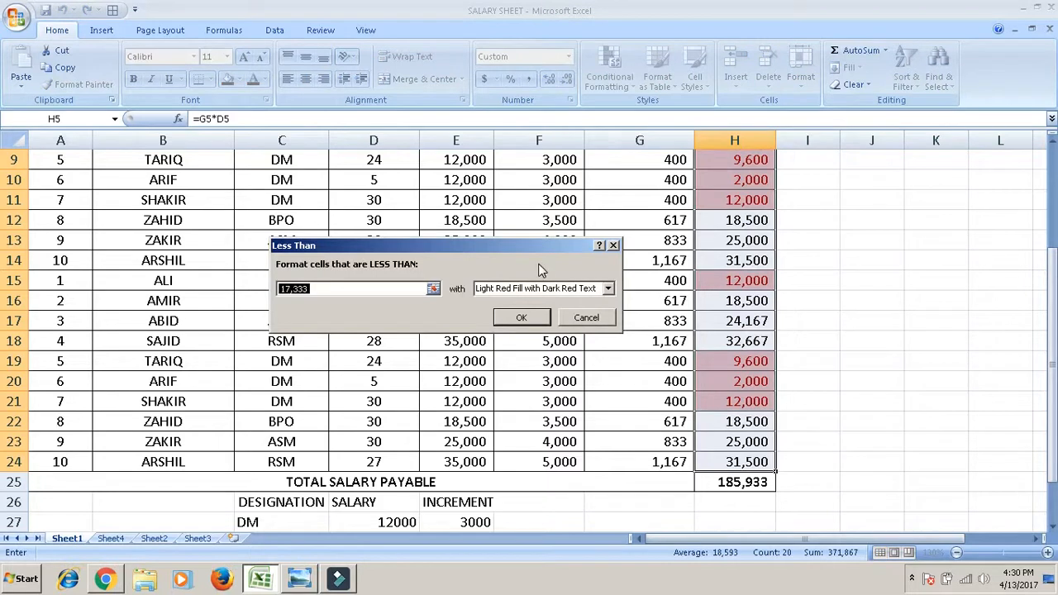
pyautogui.click(542, 290)
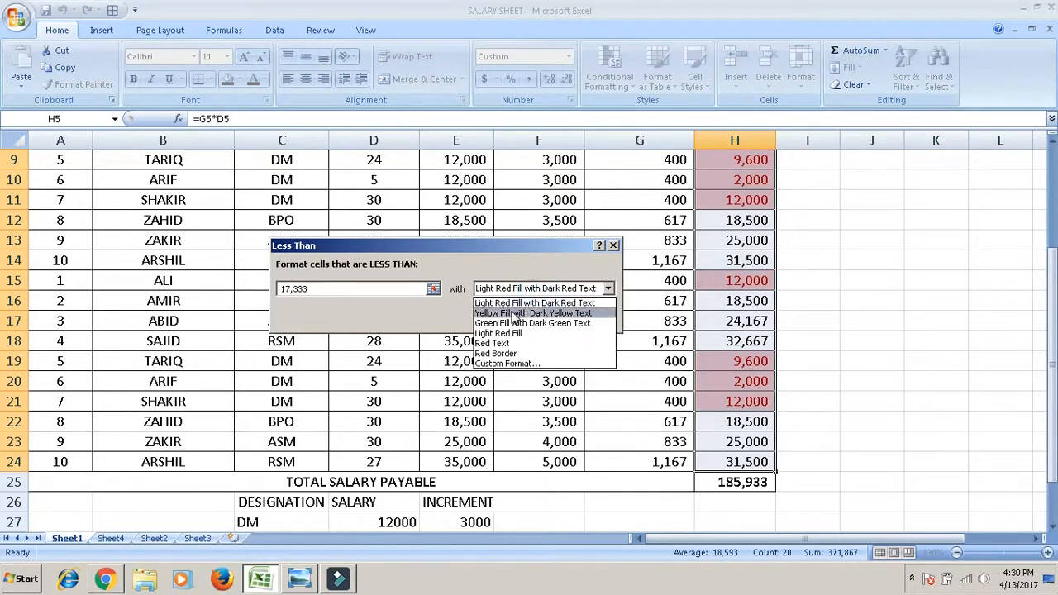
pyautogui.click(509, 315)
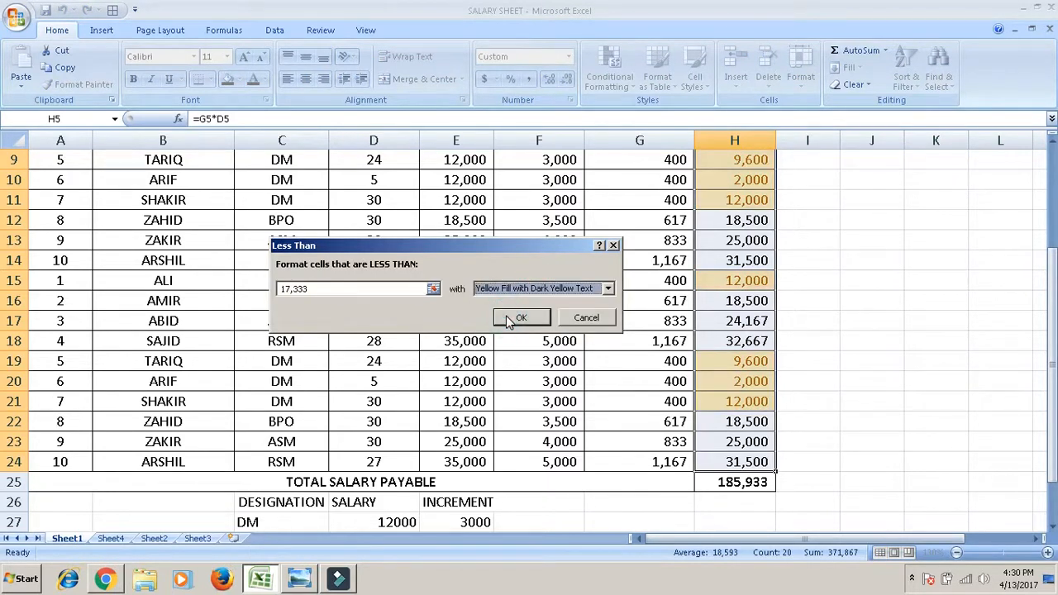
pyautogui.click(519, 318)
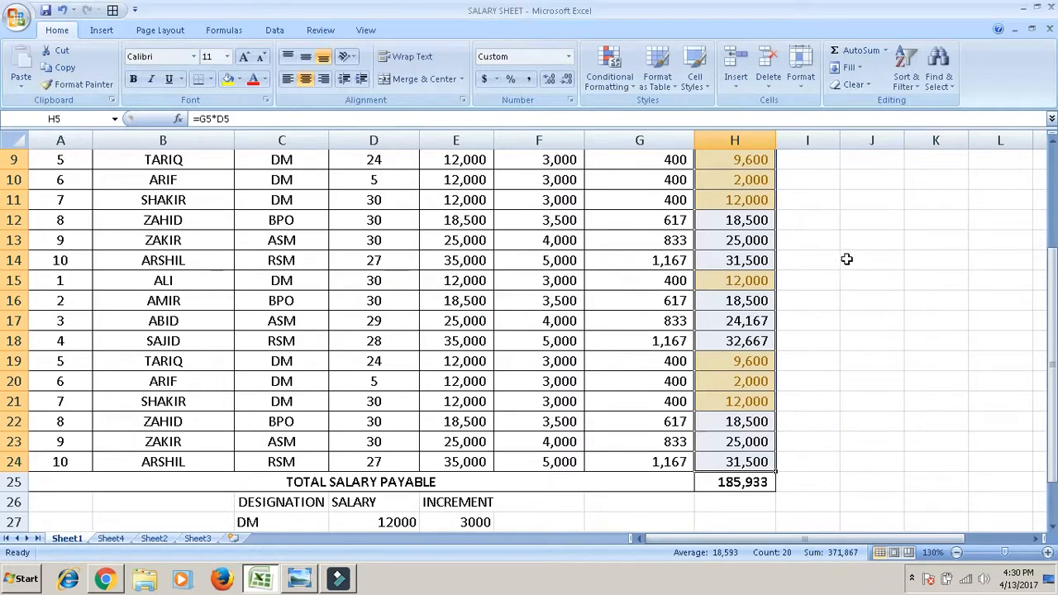
# - Examine which values in the Net Salary column are highlighted by the Less Than rule
pyautogui.click(901, 225)
pyautogui.press('Up')
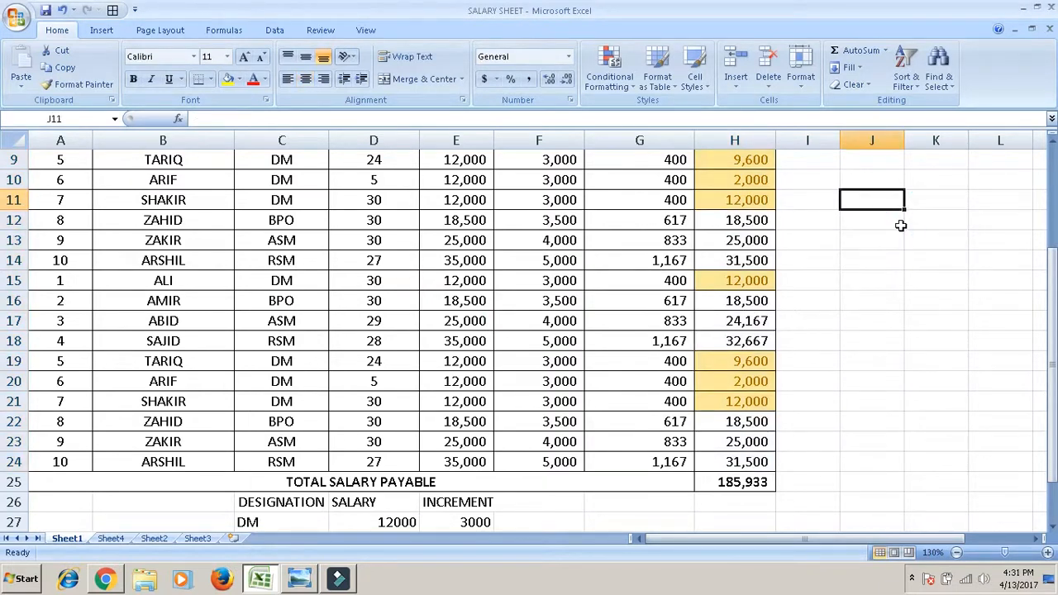
pyautogui.hotkey('ctrl', 'Up')
pyautogui.press('Down')
pyautogui.press('Down')
pyautogui.press('Down')
pyautogui.press('Down')
pyautogui.press('Down')
pyautogui.press('Down')
pyautogui.press('Down')
pyautogui.press('Down')
pyautogui.press('Down')
pyautogui.press('Down')
pyautogui.press('Down')
pyautogui.press('Down')
pyautogui.press('Down')
pyautogui.press('Down')
pyautogui.press('Down')
pyautogui.press('Down')
pyautogui.press('Down')
pyautogui.press('Down')
pyautogui.press('Down')
pyautogui.press('Down')
pyautogui.press('Down')
pyautogui.press('Down')
pyautogui.press('Down')
pyautogui.press('Down')
pyautogui.press('Down')
# - Select the employees' net salaries in H5:H24 and undo the Less Than highlighting
pyautogui.press('Up')
pyautogui.press('Up')
pyautogui.press('Up')
pyautogui.press('Left')
pyautogui.press('Left')
pyautogui.hotkey('shift', 'Up')
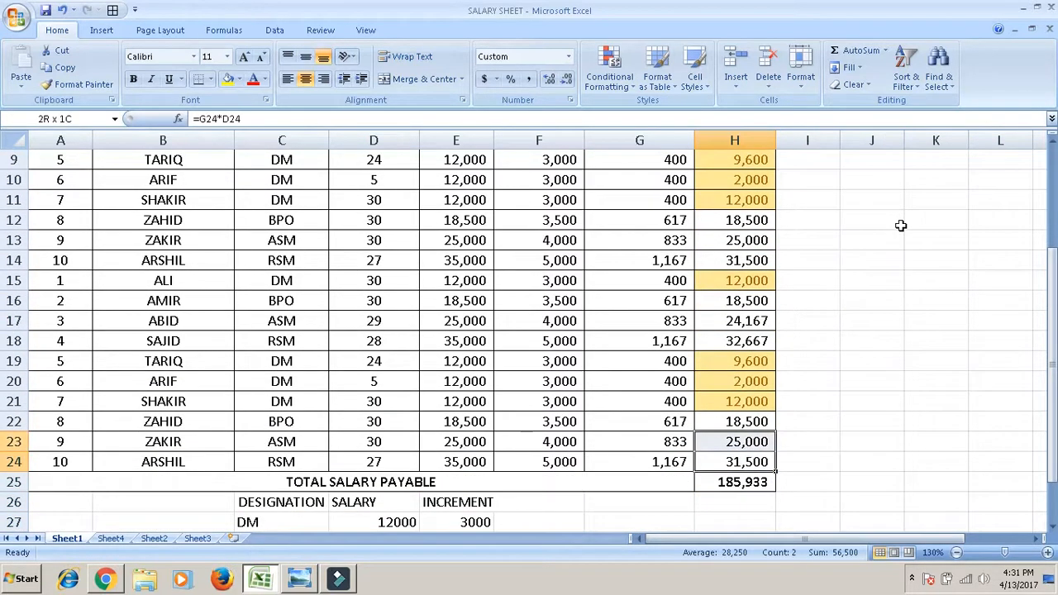
pyautogui.hotkey('shift', 'Up')
pyautogui.hotkey('shift', 'Up')
pyautogui.hotkey('shift', 'Up')
pyautogui.hotkey('shift', 'Up')
pyautogui.hotkey('shift', 'Up')
pyautogui.hotkey('shift', 'Up')
pyautogui.hotkey('shift', 'Up')
pyautogui.hotkey('shift', 'Up')
pyautogui.hotkey('shift', 'Up')
pyautogui.hotkey('shift', 'Up')
pyautogui.hotkey('shift', 'Up')
pyautogui.hotkey('shift', 'Up')
pyautogui.hotkey('shift', 'Up')
pyautogui.hotkey('shift', 'Up')
pyautogui.hotkey('shift', 'Up')
pyautogui.hotkey('shift', 'Up')
pyautogui.hotkey('shift', 'Up')
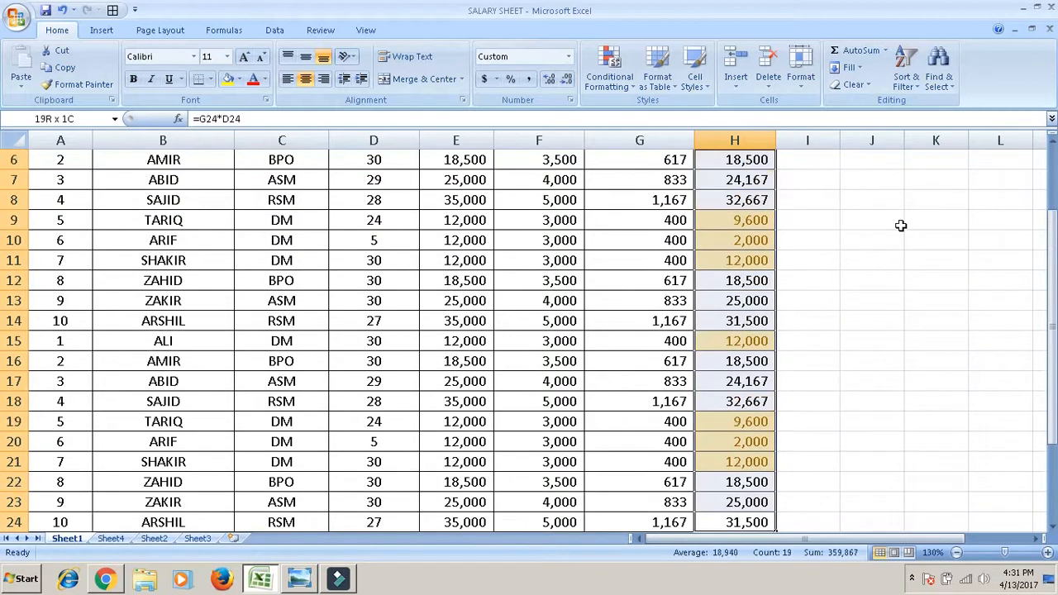
pyautogui.hotkey('shift', 'Up')
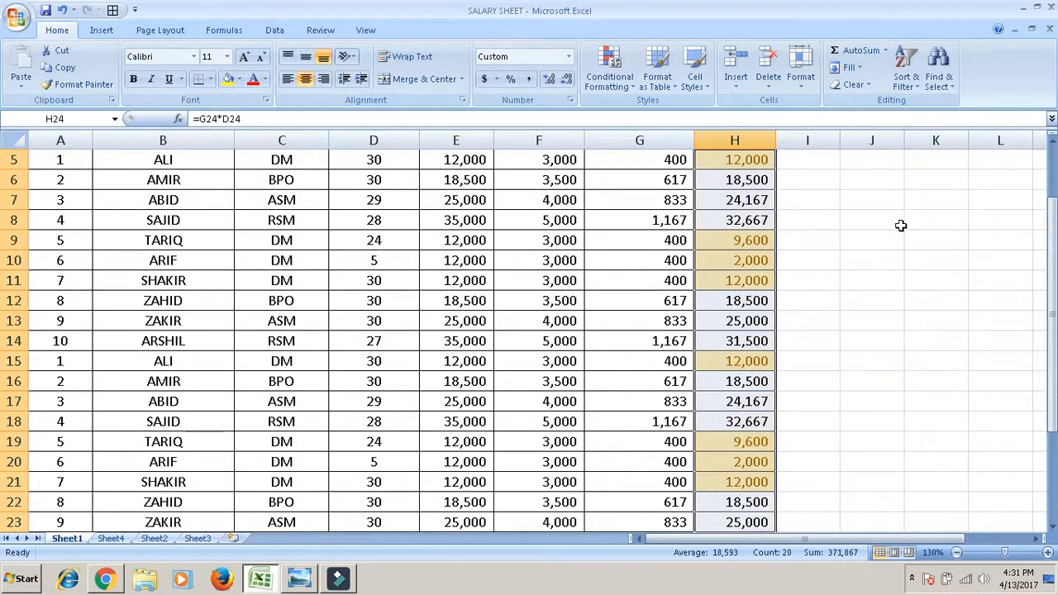
pyautogui.hotkey('ctrl', 'z')
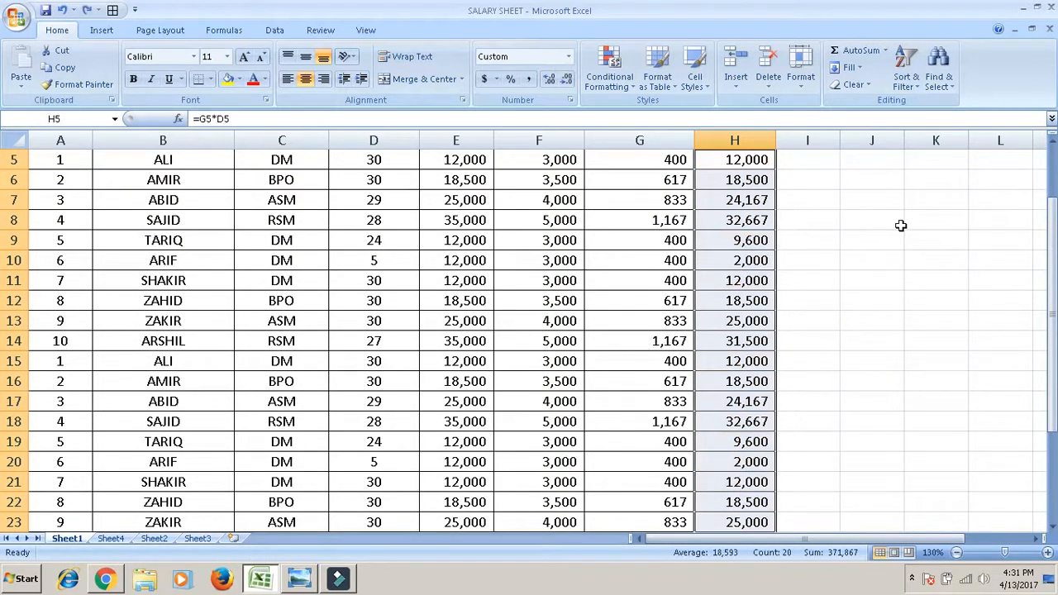
# - Select H5:H24 without the total and highlight net salaries between 10000 and 20000 with Green Fill with Dark Green Text
pyautogui.press('Up')
pyautogui.press('Up')
pyautogui.press('Down')
pyautogui.press('Down')
pyautogui.hotkey('shift', 'Down')
pyautogui.hotkey('shift', 'Down')
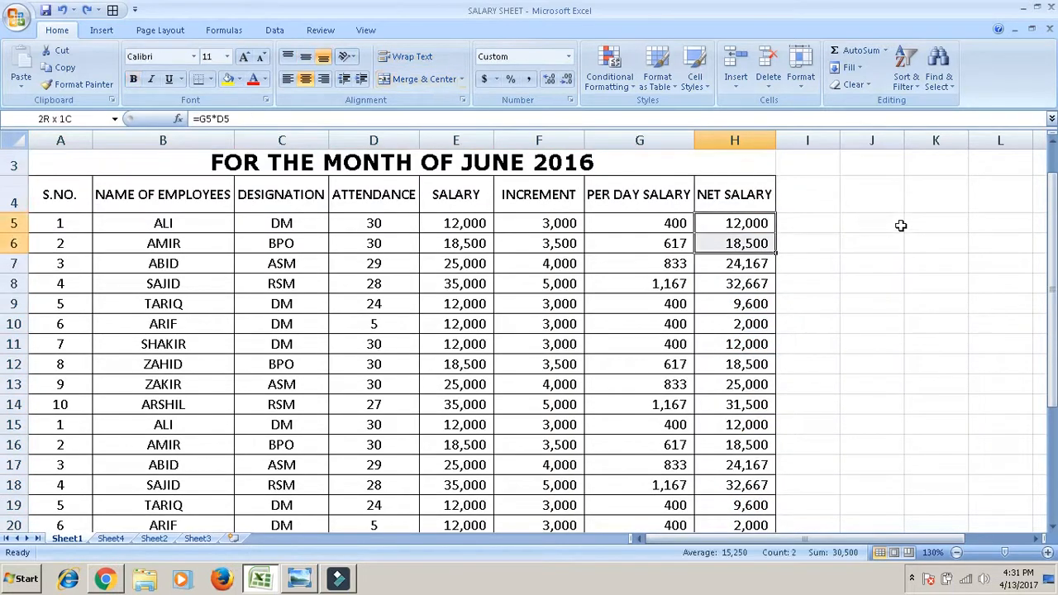
pyautogui.hotkey('shift', 'Down')
pyautogui.hotkey('shift', 'Down')
pyautogui.hotkey('shift', 'Down')
pyautogui.hotkey('shift', 'Down')
pyautogui.hotkey('shift', 'Down')
pyautogui.hotkey('shift', 'Down')
pyautogui.hotkey('shift', 'Down')
pyautogui.hotkey('shift', 'Down')
pyautogui.hotkey('shift', 'Down')
pyautogui.hotkey('shift', 'Down')
pyautogui.hotkey('shift', 'Down')
pyautogui.hotkey('shift', 'Down')
pyautogui.hotkey('shift', 'Down')
pyautogui.hotkey('shift', 'Down')
pyautogui.hotkey('shift', 'Down')
pyautogui.hotkey('shift', 'Down')
pyautogui.hotkey('shift', 'Down')
pyautogui.hotkey('shift', 'Down')
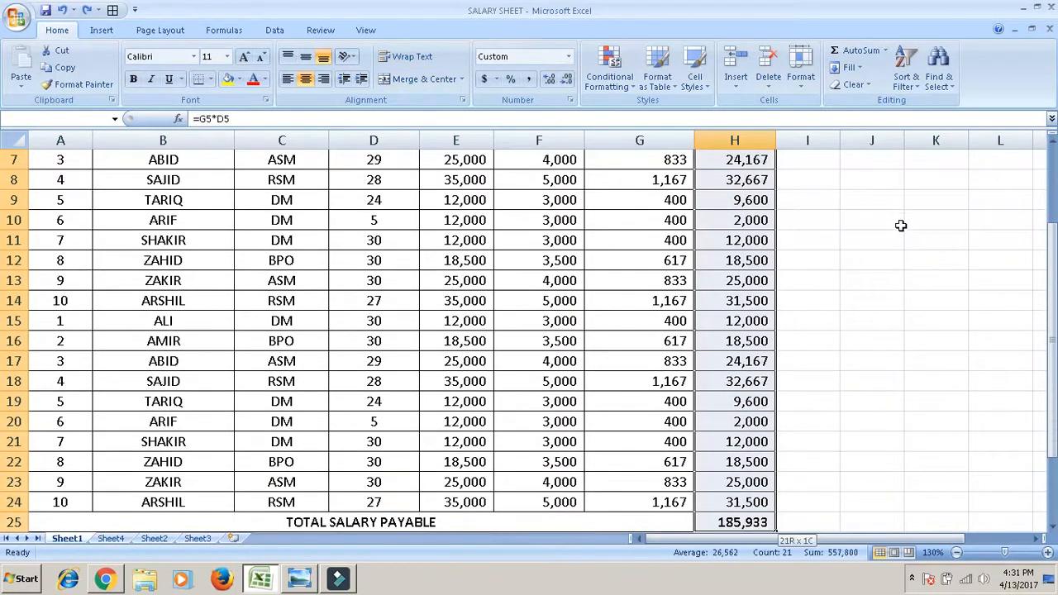
pyautogui.hotkey('shift', 'Up')
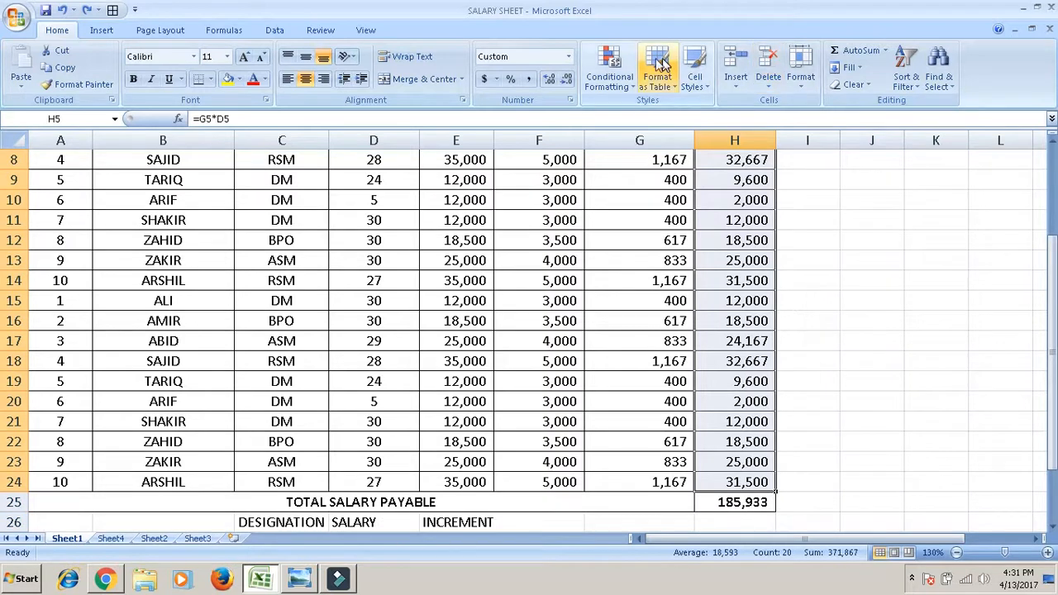
pyautogui.click(630, 72)
pyautogui.moveTo(667, 116)
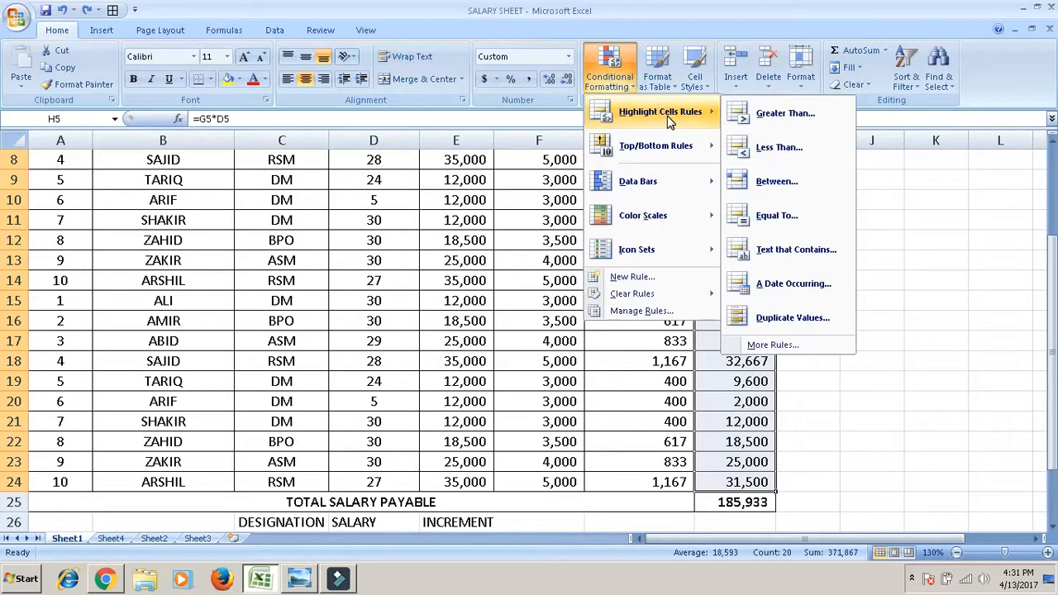
pyautogui.click(764, 183)
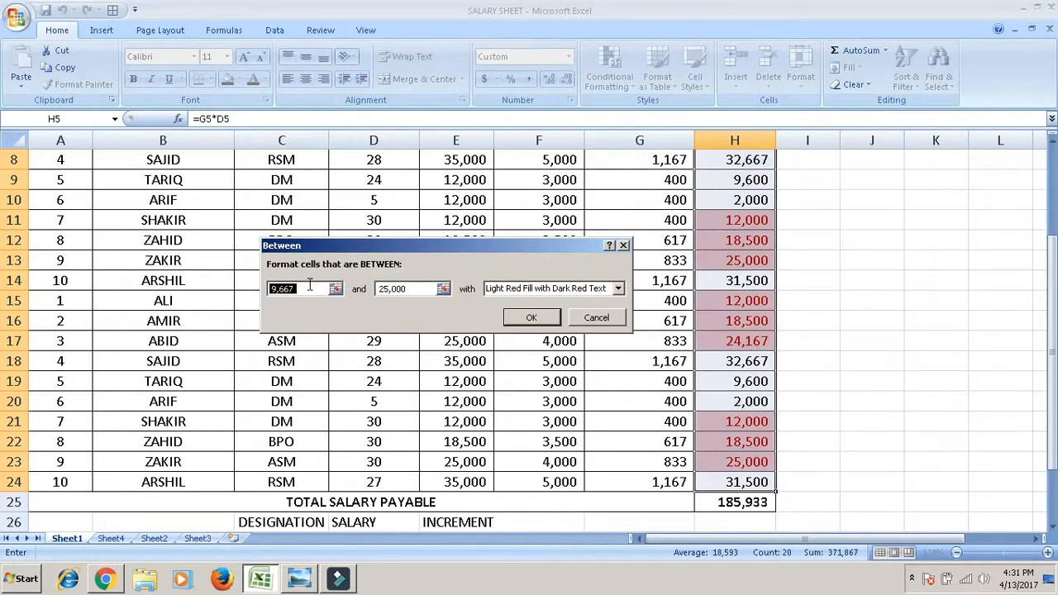
pyautogui.press('BackSpace')
pyautogui.write('10000')
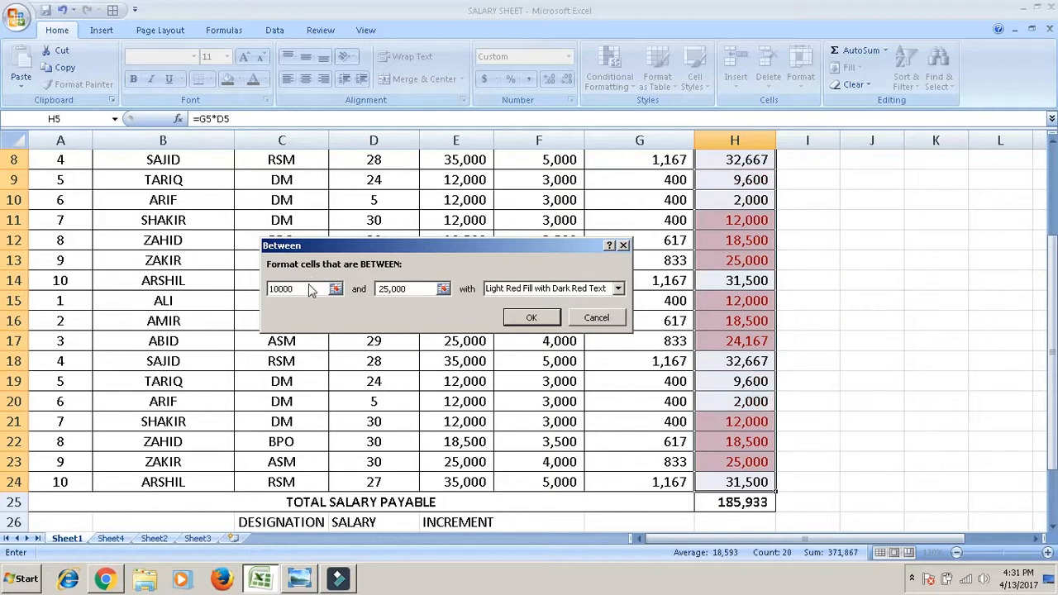
pyautogui.press('Tab')
pyautogui.write('20000')
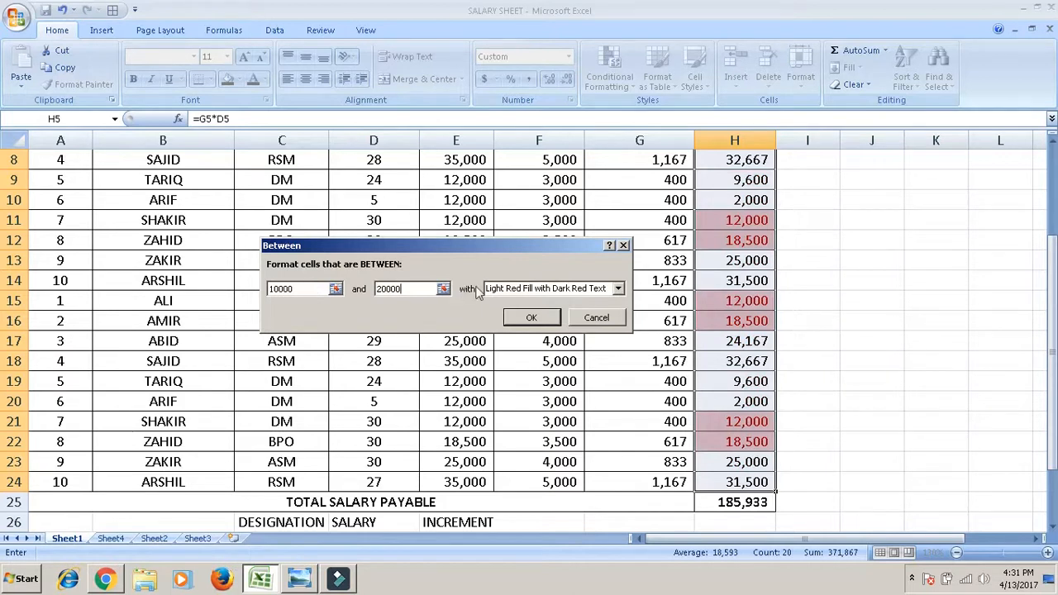
pyautogui.click(493, 289)
pyautogui.click(500, 326)
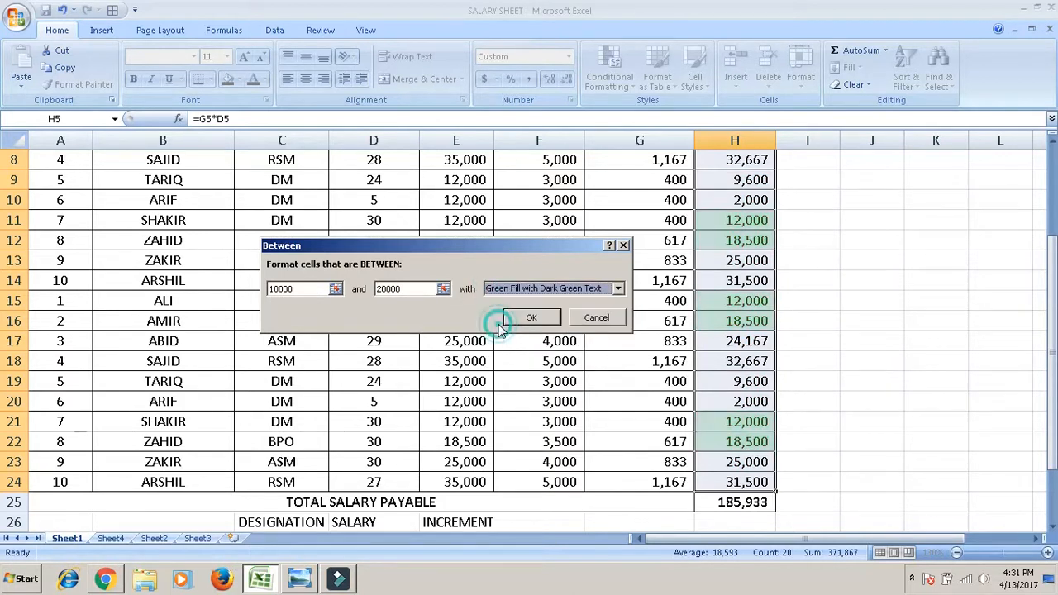
pyautogui.click(516, 318)
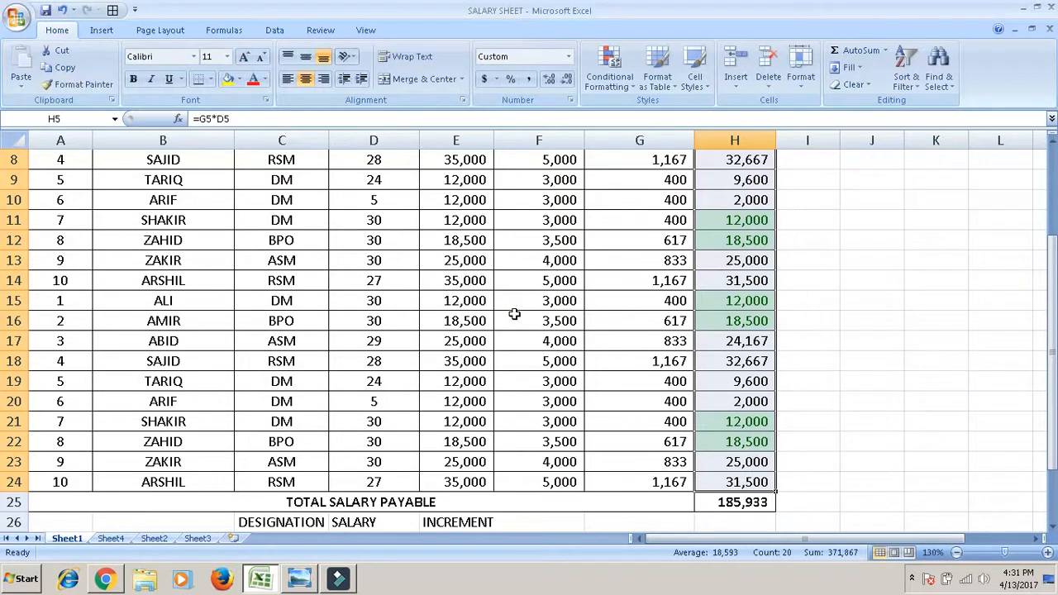
# - Examine which values in the Net Salary column are highlighted by the Between rule
pyautogui.click(781, 299)
pyautogui.press('Up')
pyautogui.press('Up')
pyautogui.press('Up')
pyautogui.press('Up')
pyautogui.press('Up')
pyautogui.press('Up')
pyautogui.press('Up')
pyautogui.press('Up')
pyautogui.press('Up')
pyautogui.press('Up')
pyautogui.press('Up')
pyautogui.press('Up')
pyautogui.press('Down')
pyautogui.press('Down')
pyautogui.press('Down')
pyautogui.press('Down')
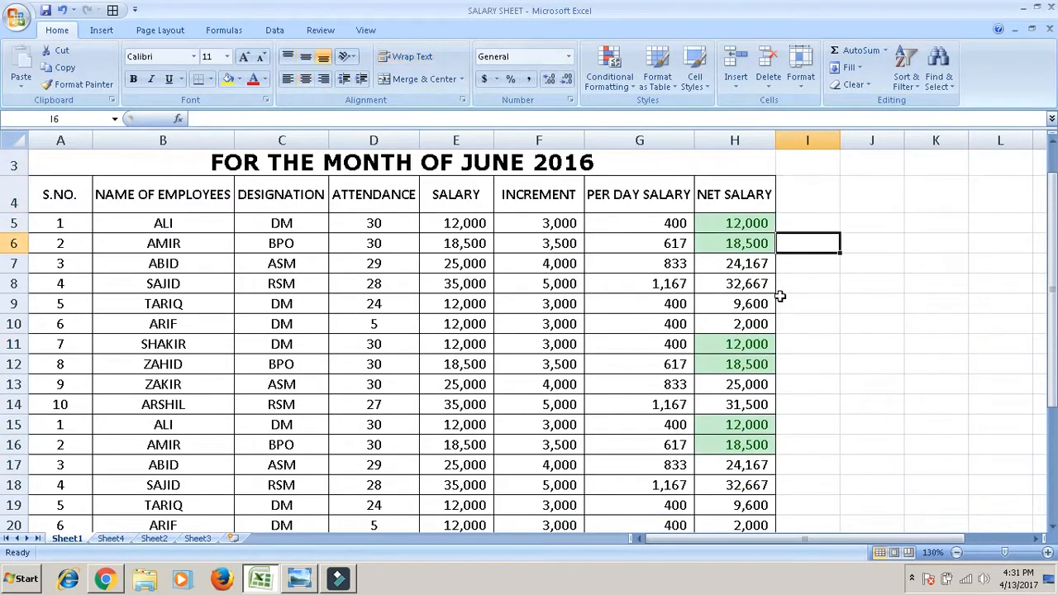
pyautogui.press('Down')
pyautogui.press('Down')
pyautogui.press('Down')
pyautogui.press('Down')
pyautogui.press('Down')
pyautogui.press('Down')
pyautogui.press('Down')
pyautogui.press('Down')
pyautogui.press('Down')
pyautogui.press('Down')
pyautogui.press('Down')
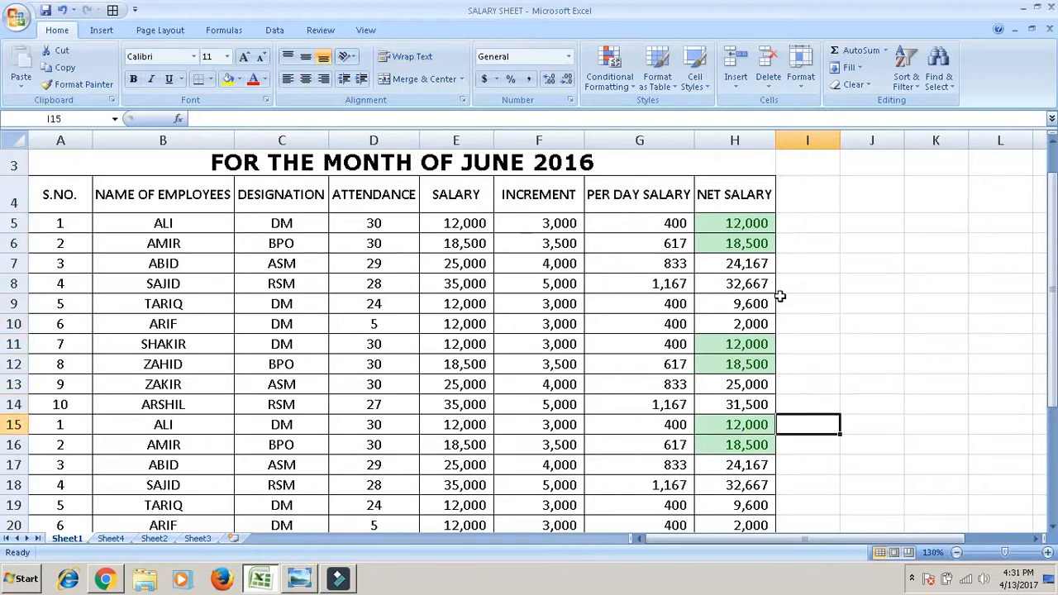
pyautogui.press('Down')
pyautogui.press('Down')
pyautogui.press('Down')
pyautogui.press('Down')
pyautogui.press('Down')
pyautogui.press('Down')
pyautogui.press('Down')
pyautogui.press('Down')
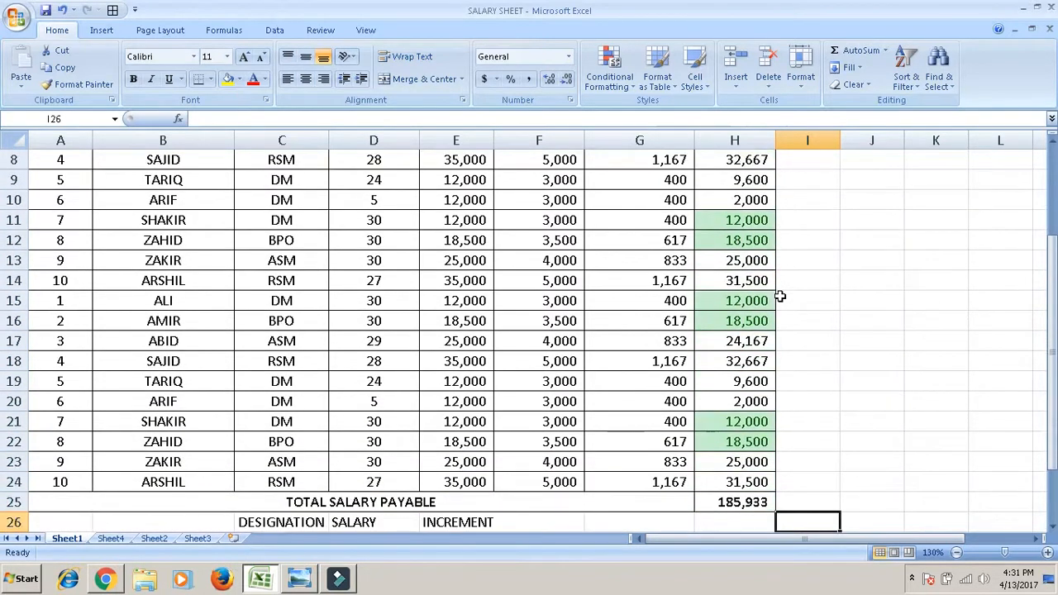
pyautogui.press('Up')
pyautogui.press('Up')
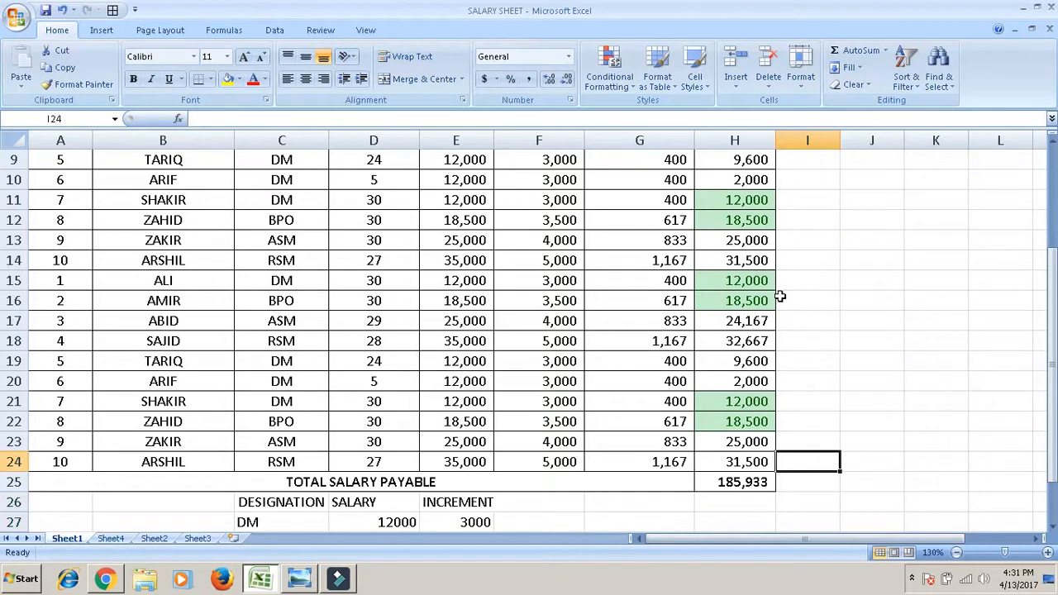
# - Undo the Between highlighting and select all employees' net salaries in H5:H24, excluding the total
pyautogui.hotkey('ctrl', 'z')
pyautogui.press('Up')
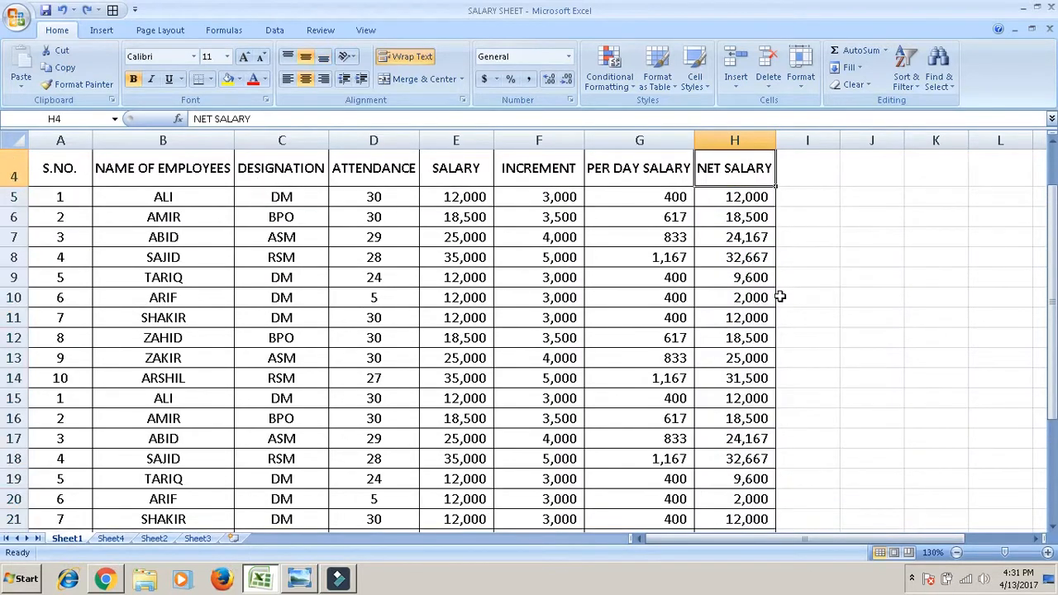
pyautogui.press('Up')
pyautogui.press('Up')
pyautogui.press('Down')
pyautogui.press('Down')
pyautogui.press('Down')
pyautogui.hotkey('shift', 'Down')
pyautogui.hotkey('shift', 'Down')
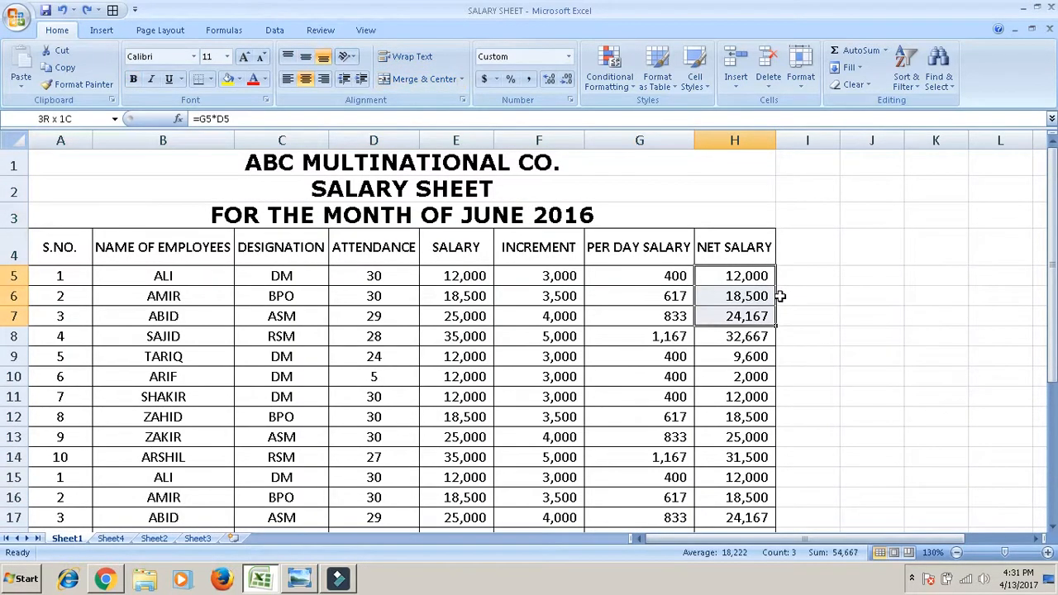
pyautogui.hotkey('shift', 'Down')
pyautogui.hotkey('shift', 'Down')
pyautogui.hotkey('shift', 'Down')
pyautogui.hotkey('shift', 'Down')
pyautogui.hotkey('shift', 'Down')
pyautogui.hotkey('shift', 'Down')
pyautogui.hotkey('shift', 'Down')
pyautogui.hotkey('shift', 'Down')
pyautogui.hotkey('shift', 'Down')
pyautogui.hotkey('shift', 'Down')
pyautogui.hotkey('shift', 'Down')
pyautogui.hotkey('shift', 'Down')
pyautogui.hotkey('shift', 'Down')
pyautogui.hotkey('shift', 'Down')
pyautogui.hotkey('shift', 'Down')
pyautogui.hotkey('shift', 'Down')
pyautogui.hotkey('shift', 'Down')
pyautogui.hotkey('shift', 'Down')
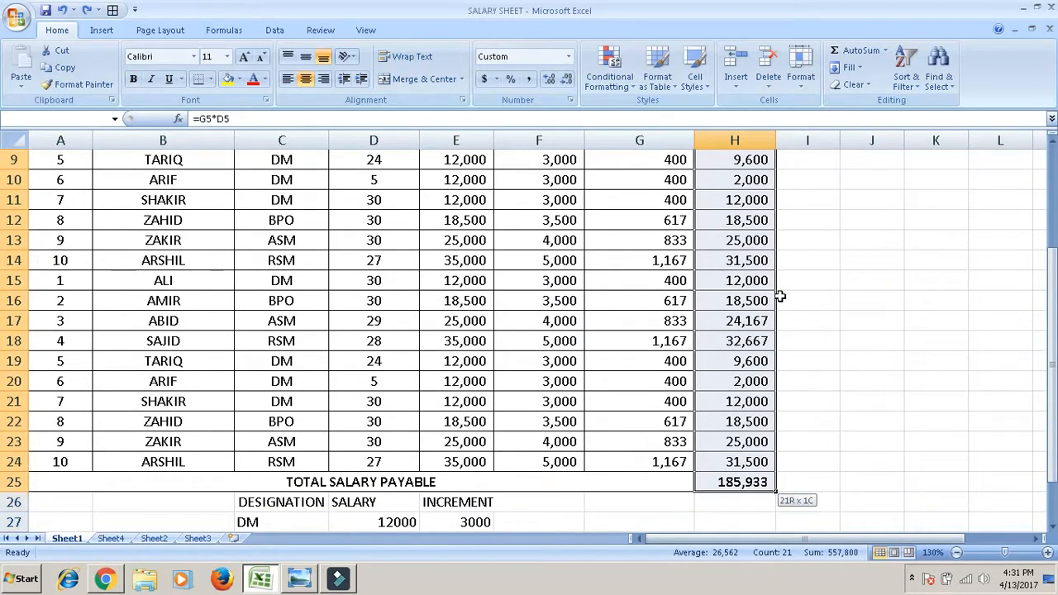
pyautogui.hotkey('shift', 'Up')
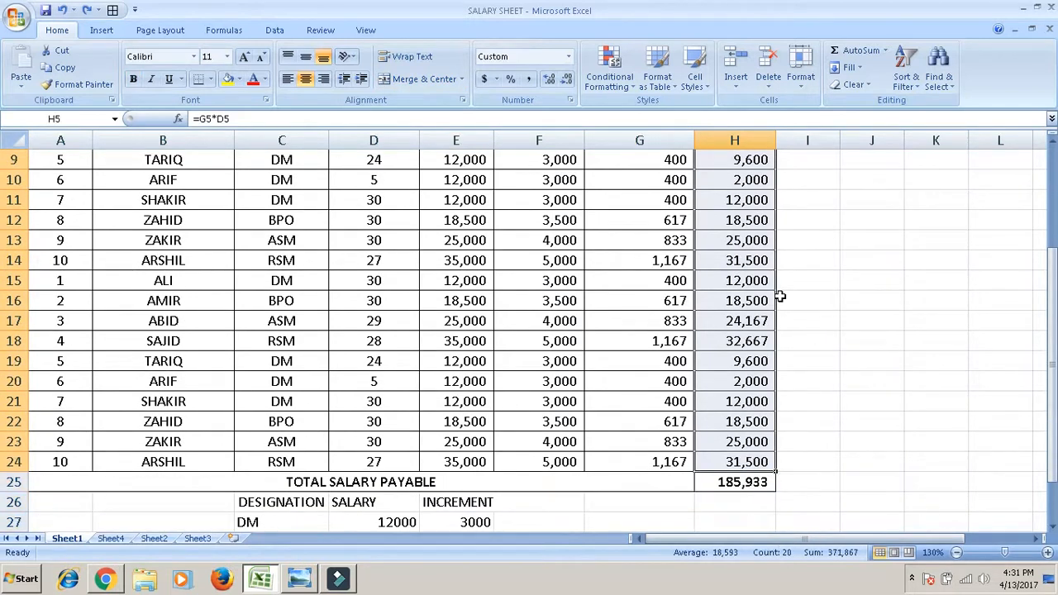
# - Highlight the selected net salaries that are equal to 12000 with Light Red Fill with Dark Red Text
pyautogui.click(626, 84)
pyautogui.moveTo(659, 113)
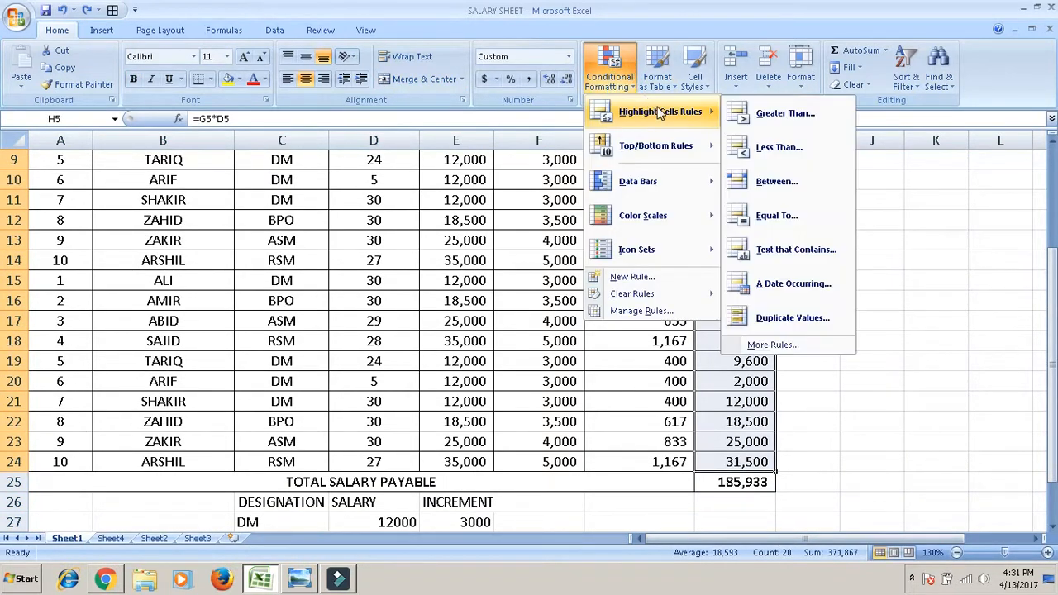
pyautogui.click(777, 214)
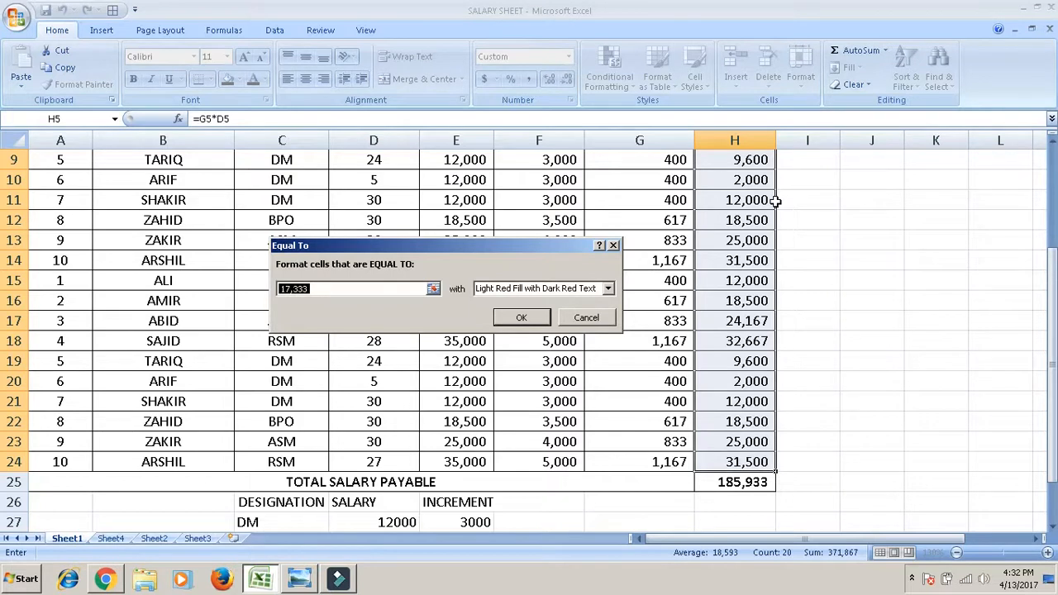
pyautogui.write('12000')
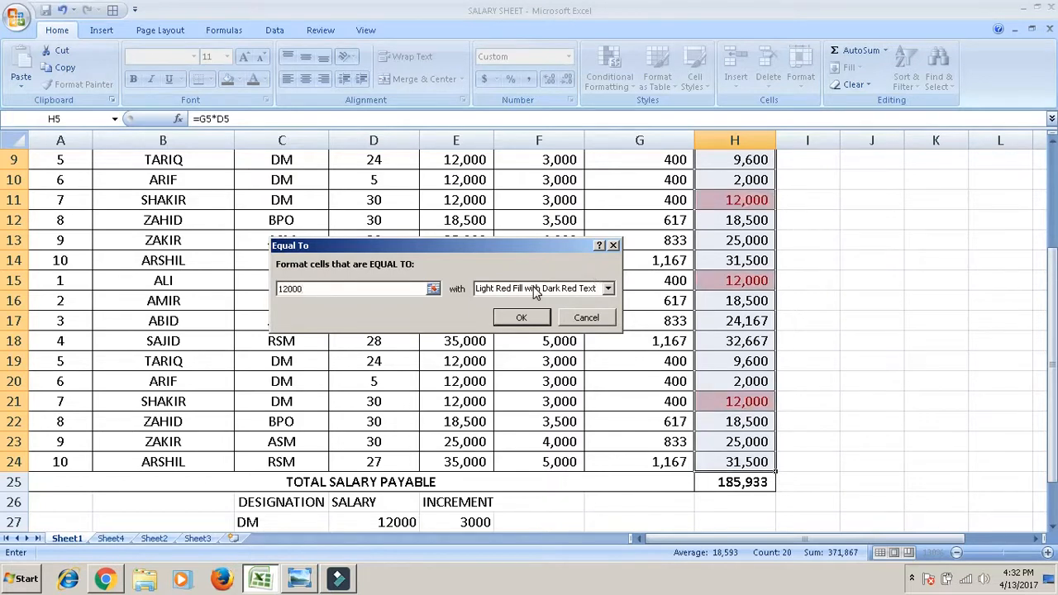
pyautogui.click(513, 319)
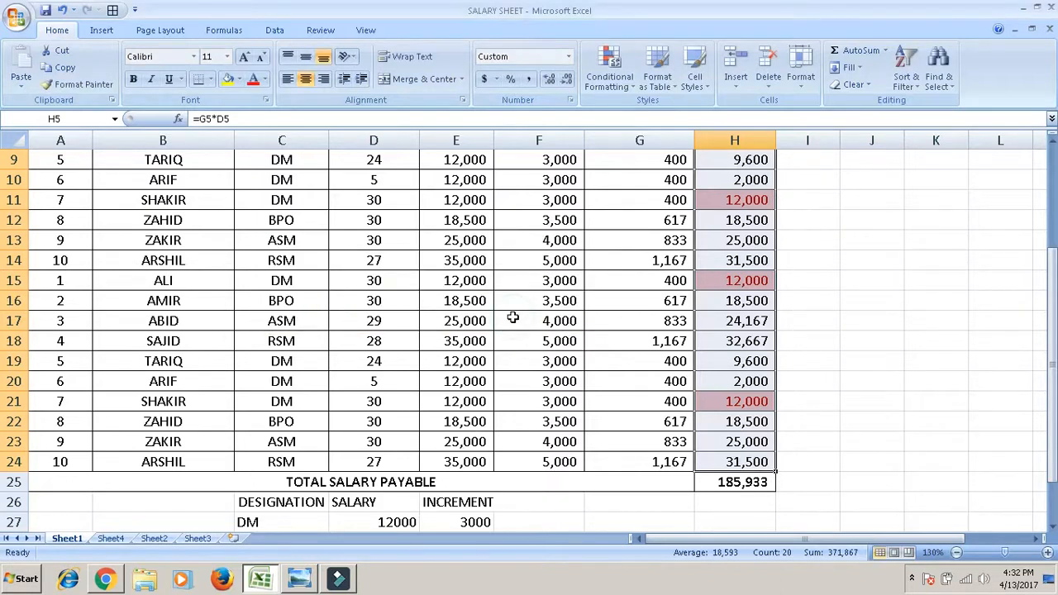
# - Examine which net salaries the Equal To 12000 rule highlights across the whole column, and undo that highlighting
pyautogui.press('Up')
pyautogui.press('Up')
pyautogui.press('Up')
pyautogui.press('Up')
pyautogui.press('Down')
pyautogui.press('Down')
pyautogui.press('Down')
pyautogui.press('Down')
pyautogui.press('Down')
pyautogui.press('Down')
pyautogui.press('Down')
pyautogui.press('Down')
pyautogui.press('Down')
pyautogui.press('Down')
pyautogui.press('Down')
pyautogui.press('Down')
pyautogui.press('Down')
pyautogui.press('Down')
pyautogui.press('Down')
pyautogui.press('Down')
pyautogui.press('Down')
pyautogui.press('Down')
pyautogui.press('Down')
pyautogui.press('Down')
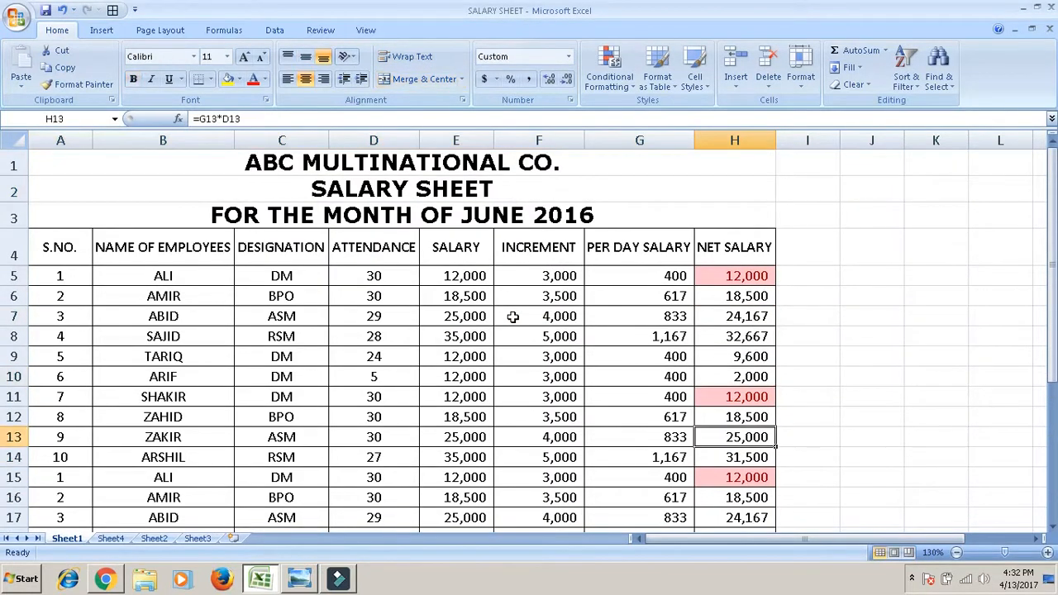
pyautogui.press('Down')
pyautogui.press('Up')
pyautogui.press('Up')
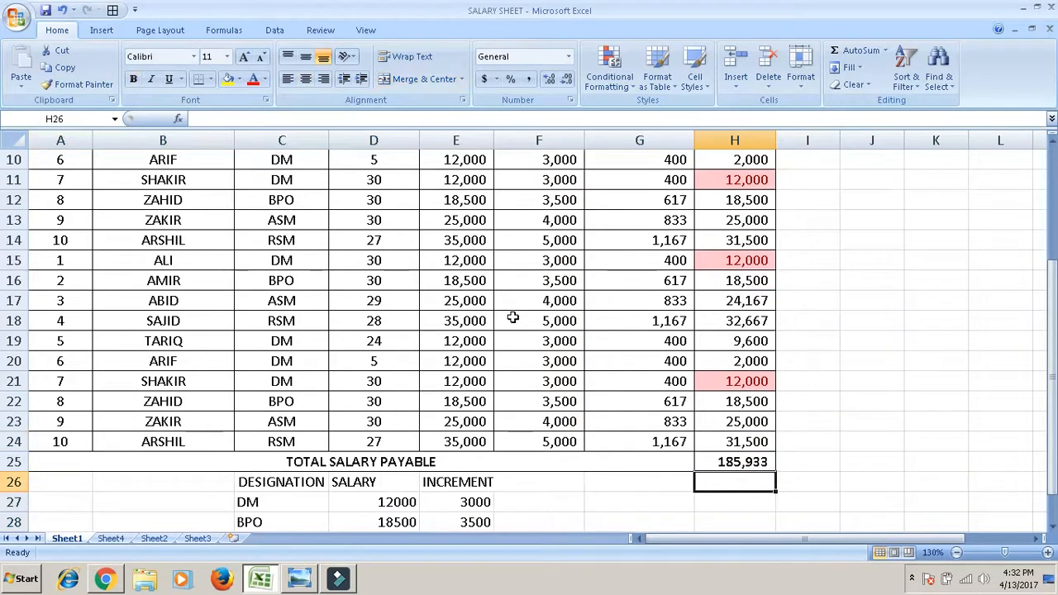
pyautogui.hotkey('ctrl', 'z')
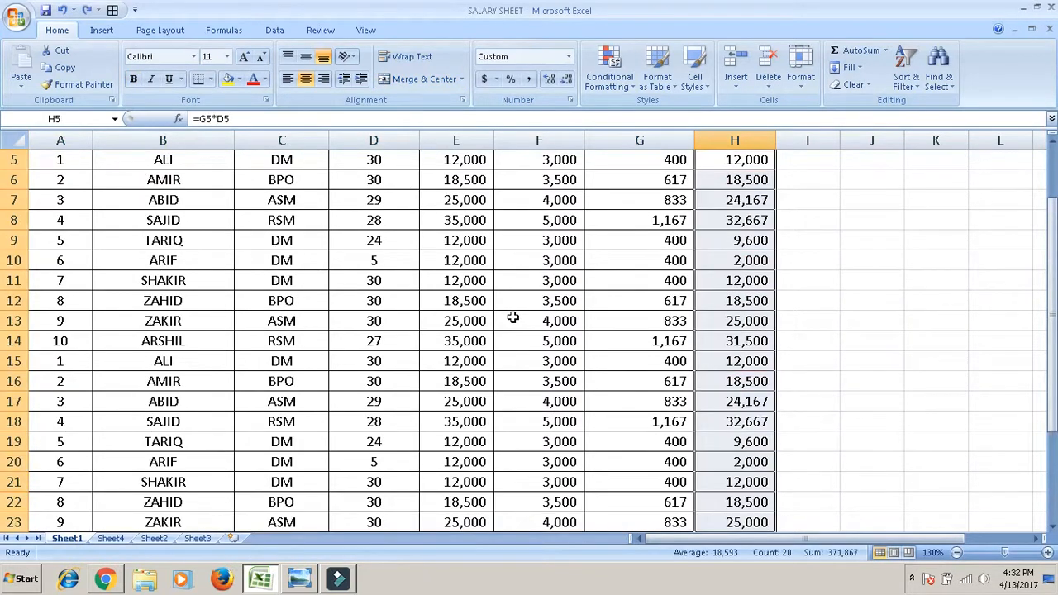
pyautogui.click(612, 83)
pyautogui.moveTo(653, 113)
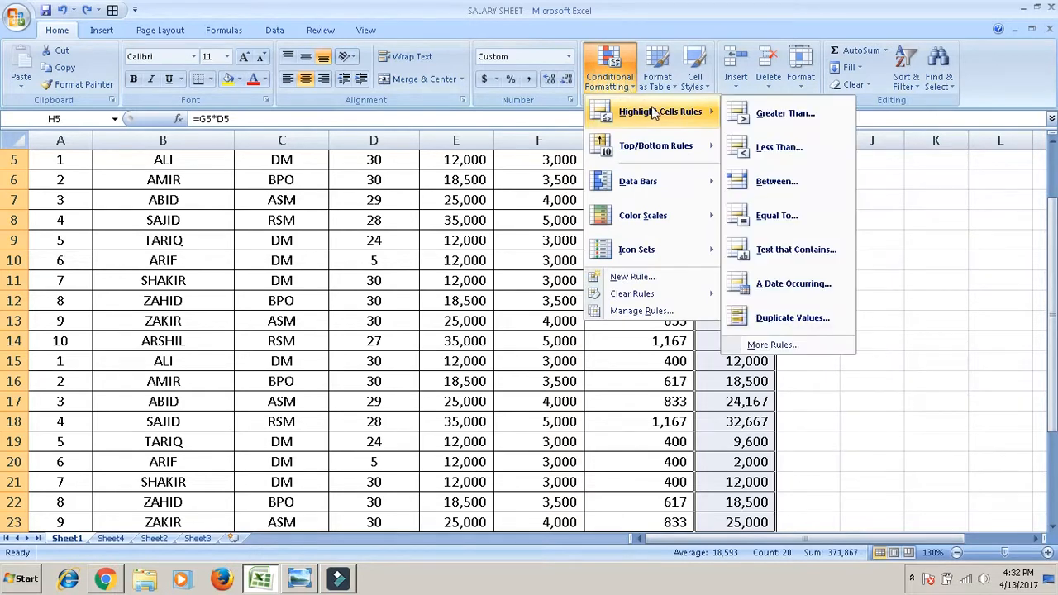
pyautogui.click(781, 202)
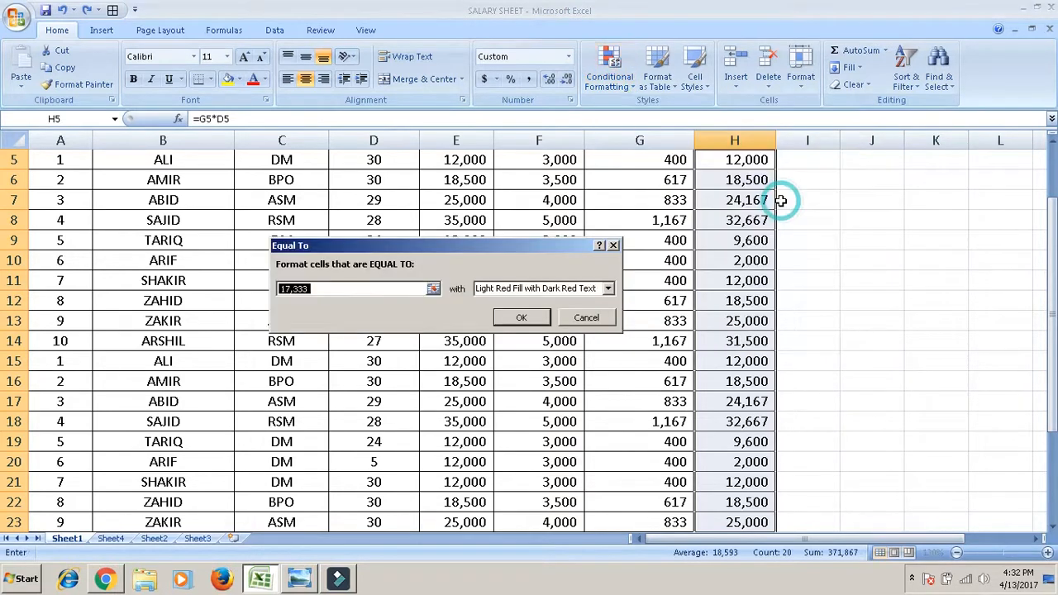
pyautogui.click(613, 320)
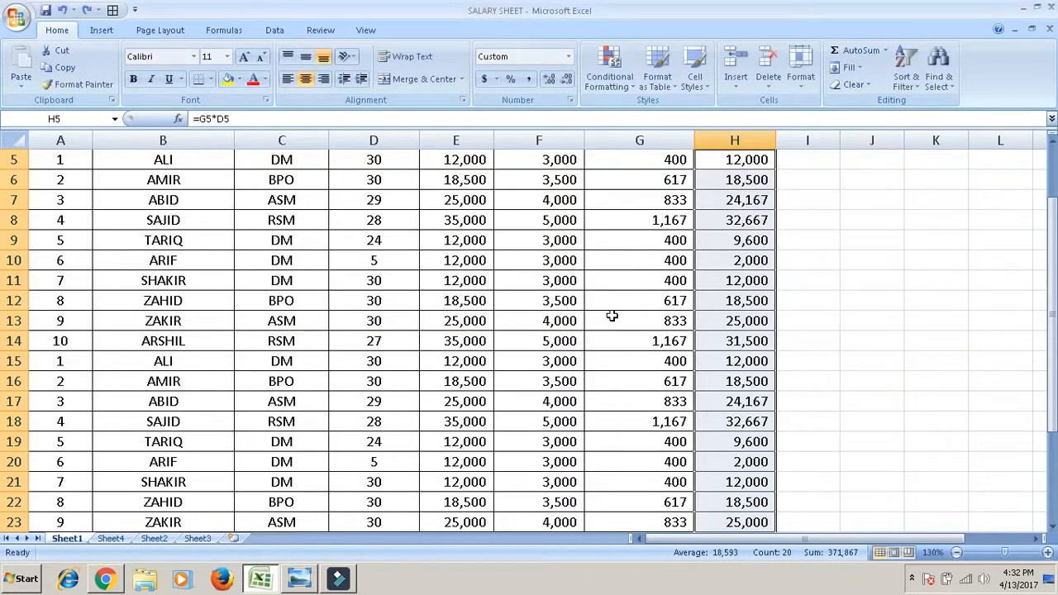
pyautogui.click(616, 65)
pyautogui.moveTo(657, 114)
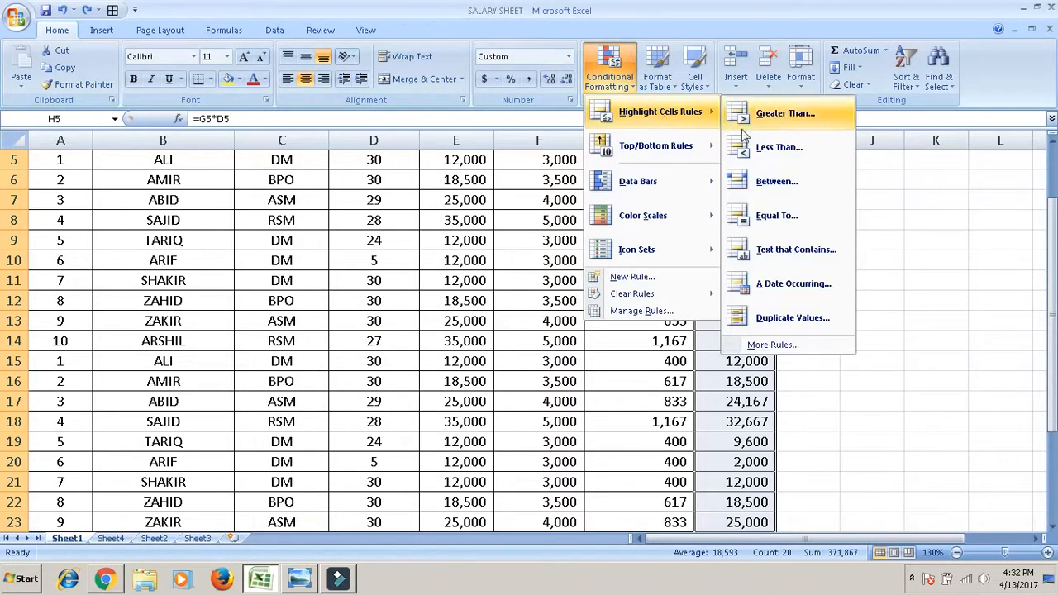
pyautogui.click(755, 251)
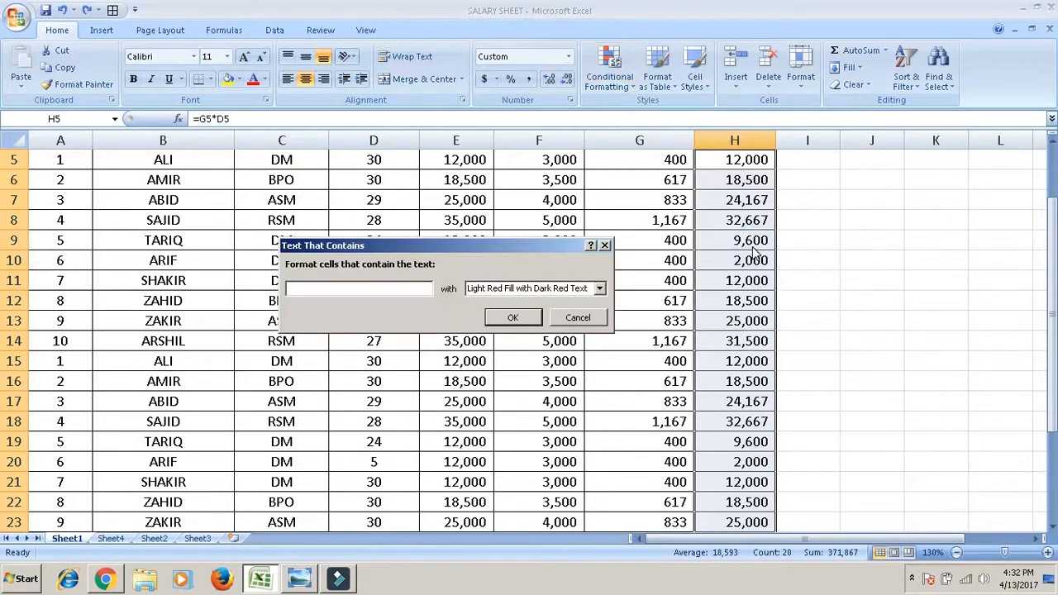
pyautogui.click(578, 318)
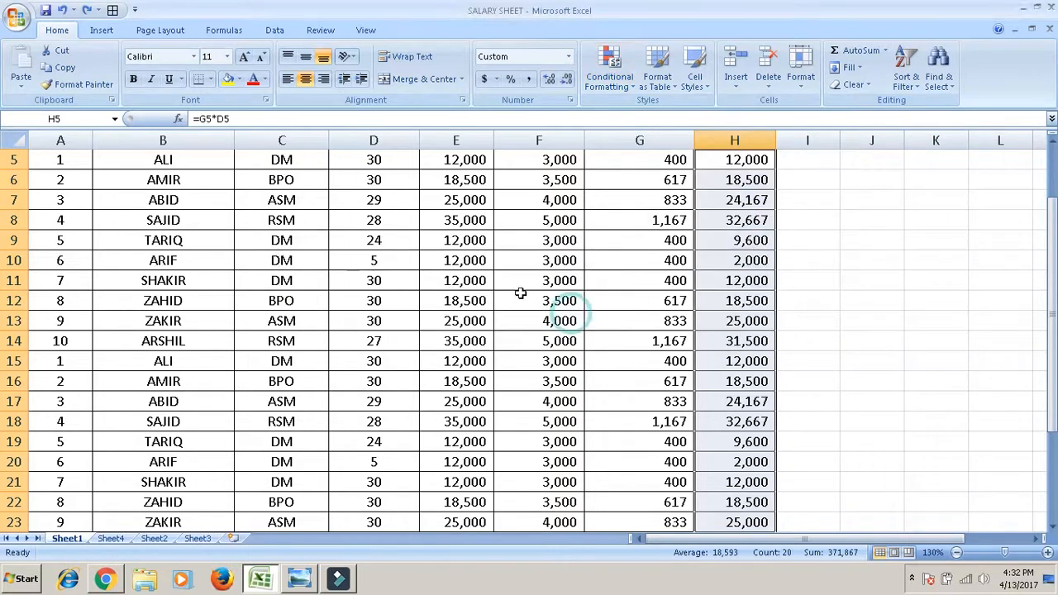
# - Replace the employee names in B8 and B10 with names that begin with the first employee's name
pyautogui.click(431, 274)
pyautogui.press('Up')
pyautogui.press('Up')
pyautogui.press('Up')
pyautogui.press('Up')
pyautogui.press('Up')
pyautogui.press('Up')
pyautogui.press('Up')
pyautogui.press('Up')
pyautogui.press('Up')
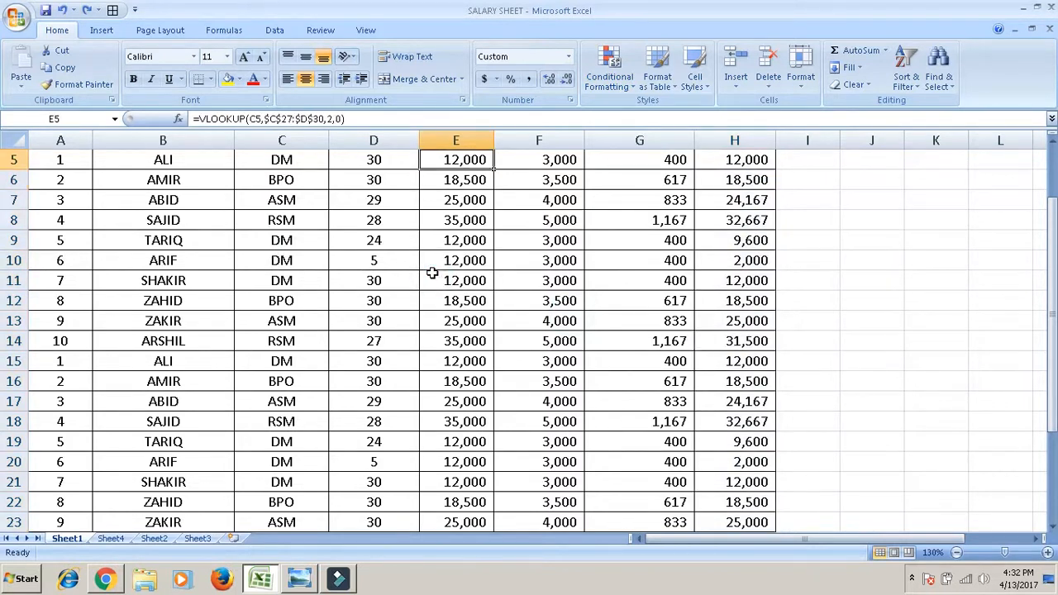
pyautogui.press('Down')
pyautogui.press('Down')
pyautogui.press('Down')
pyautogui.press('Down')
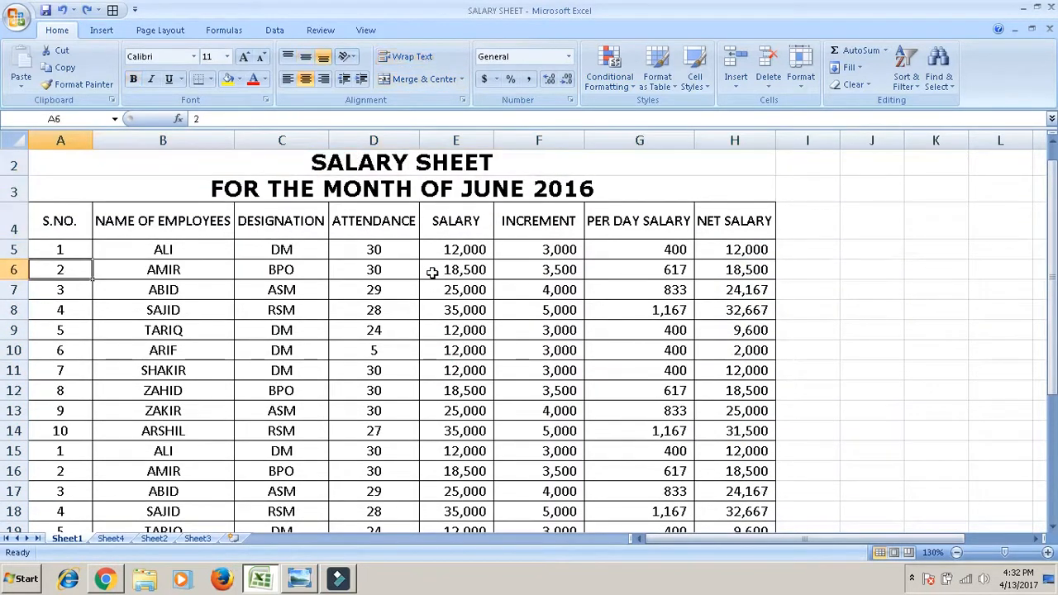
pyautogui.press('Up')
pyautogui.press('Right')
pyautogui.press('Right')
pyautogui.press('Down')
pyautogui.press('Down')
pyautogui.press('Down')
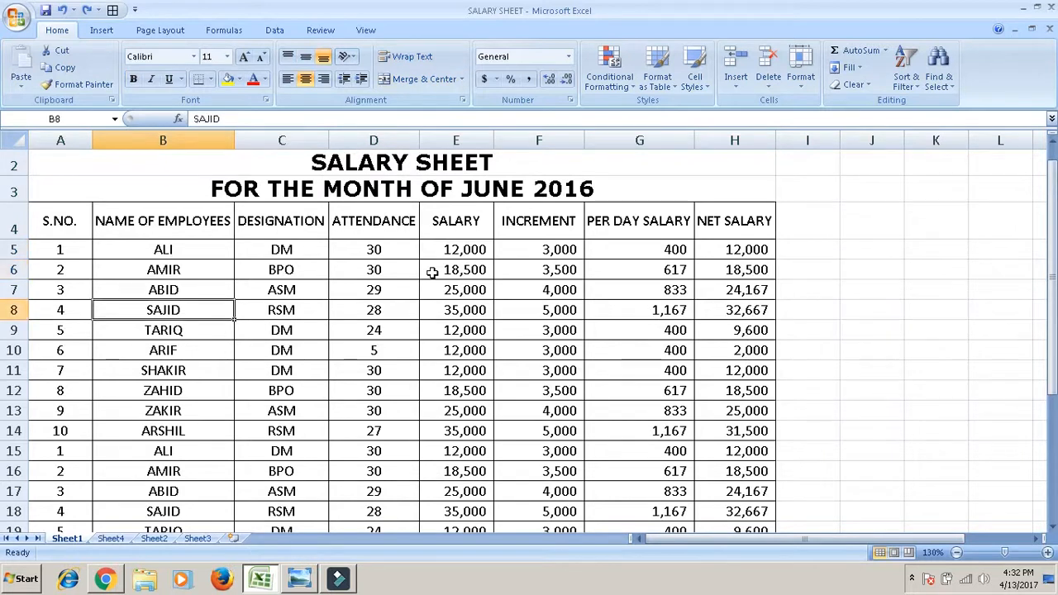
pyautogui.write('ALIYA')
pyautogui.press('Return')
pyautogui.press('Return')
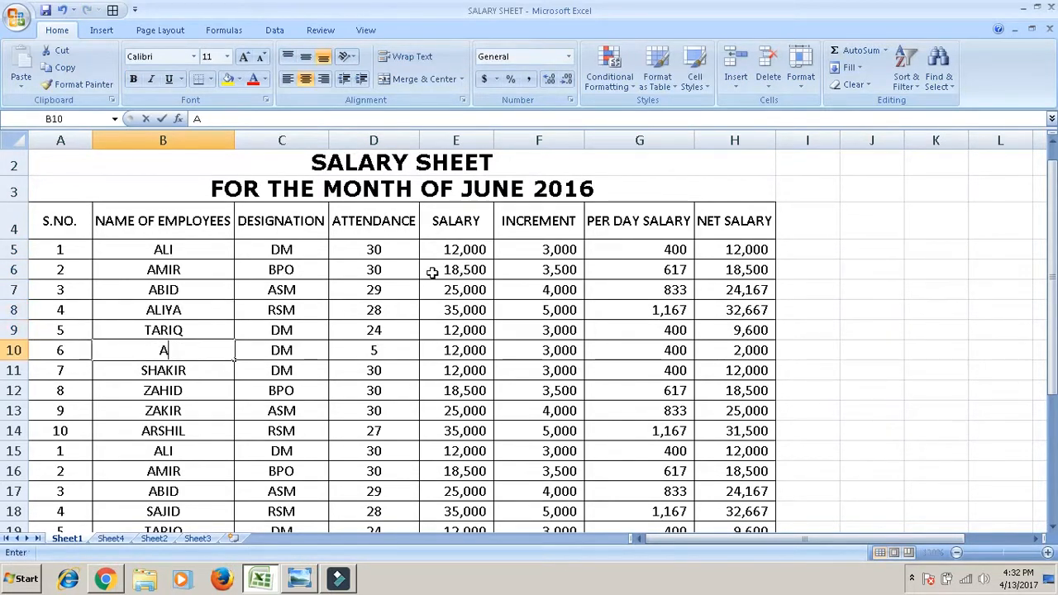
pyautogui.write('ALISHA')
pyautogui.press('Return')
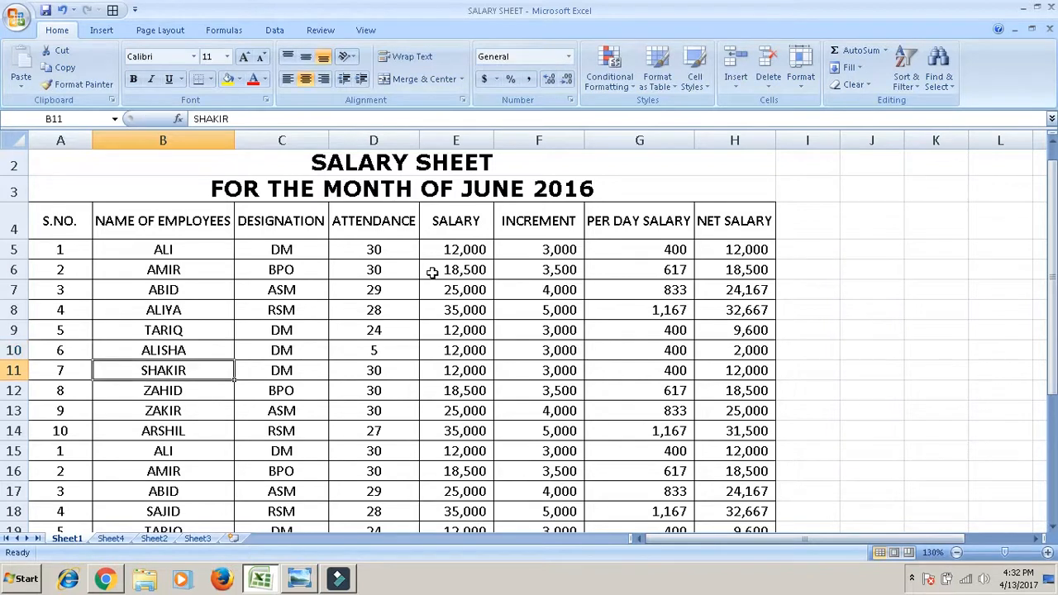
# - Select the first ten employee names in B5:B14
pyautogui.press('Up')
pyautogui.press('Up')
pyautogui.press('Up')
pyautogui.press('Up')
pyautogui.press('Up')
pyautogui.press('Up')
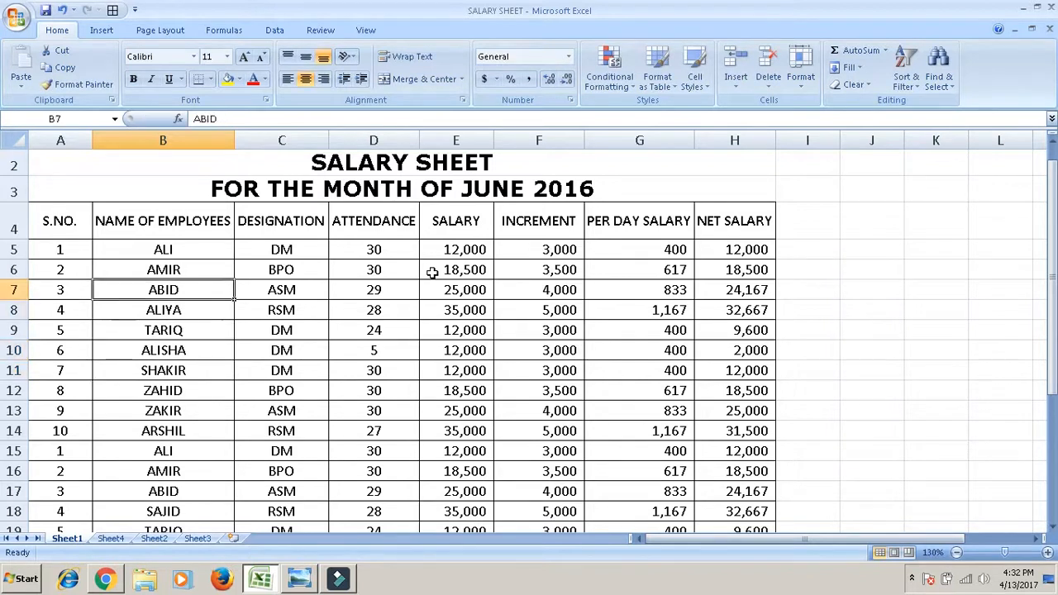
pyautogui.hotkey('shift', 'Down')
pyautogui.hotkey('shift', 'Down')
pyautogui.hotkey('shift', 'Down')
pyautogui.hotkey('shift', 'Down')
pyautogui.hotkey('shift', 'Down')
pyautogui.hotkey('shift', 'Down')
pyautogui.hotkey('shift', 'Down')
pyautogui.hotkey('shift', 'Down')
pyautogui.hotkey('shift', 'Down')
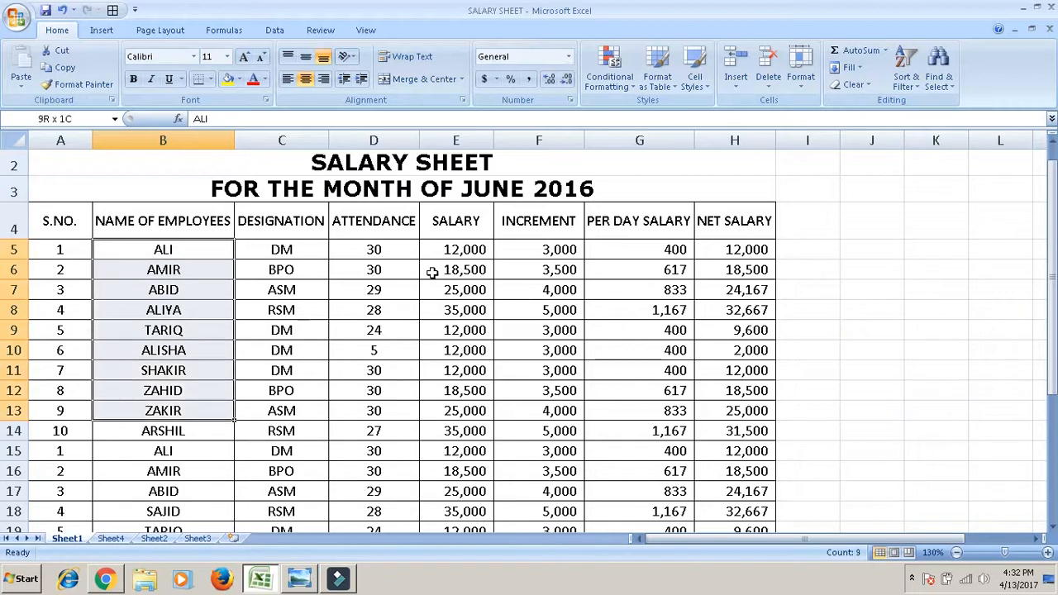
# - Try an Equal To rule matching the first employee's name, with Light Red Fill with Dark Red Text, on the selected names
pyautogui.click(601, 85)
pyautogui.moveTo(630, 111)
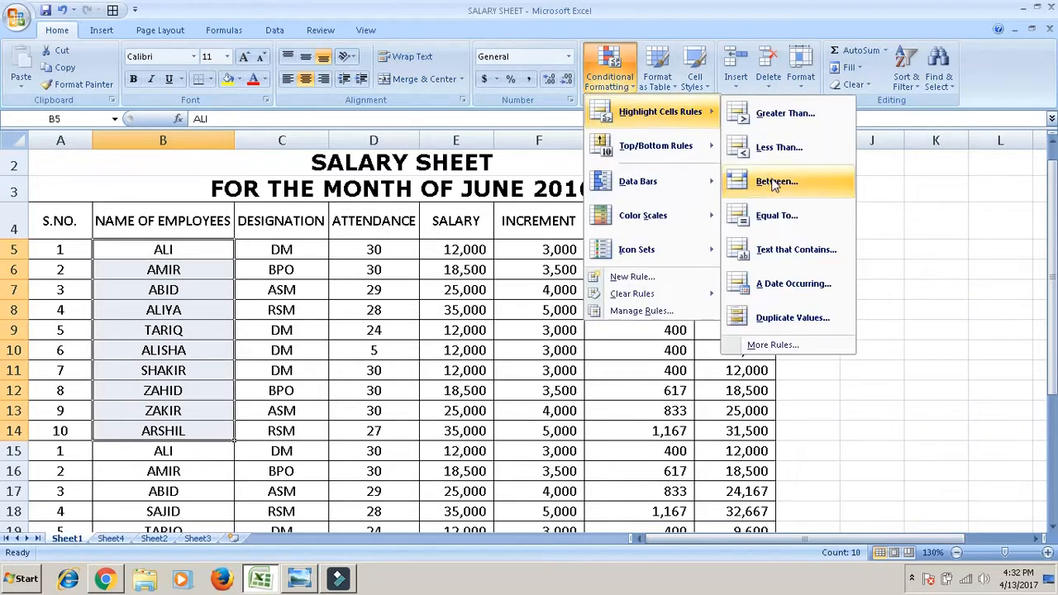
pyautogui.click(750, 225)
pyautogui.write('ALI')
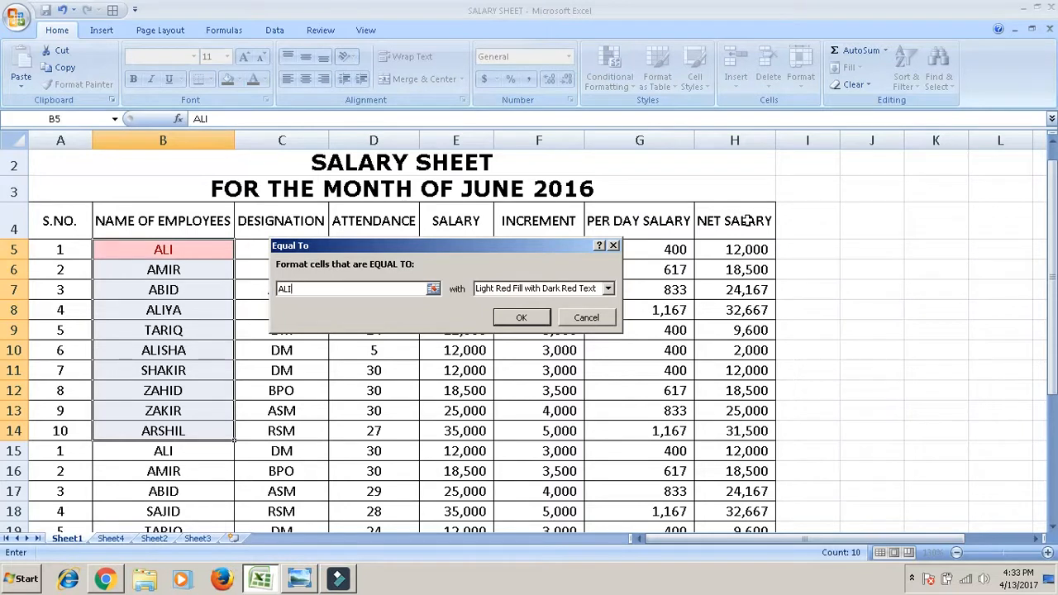
pyautogui.click(590, 318)
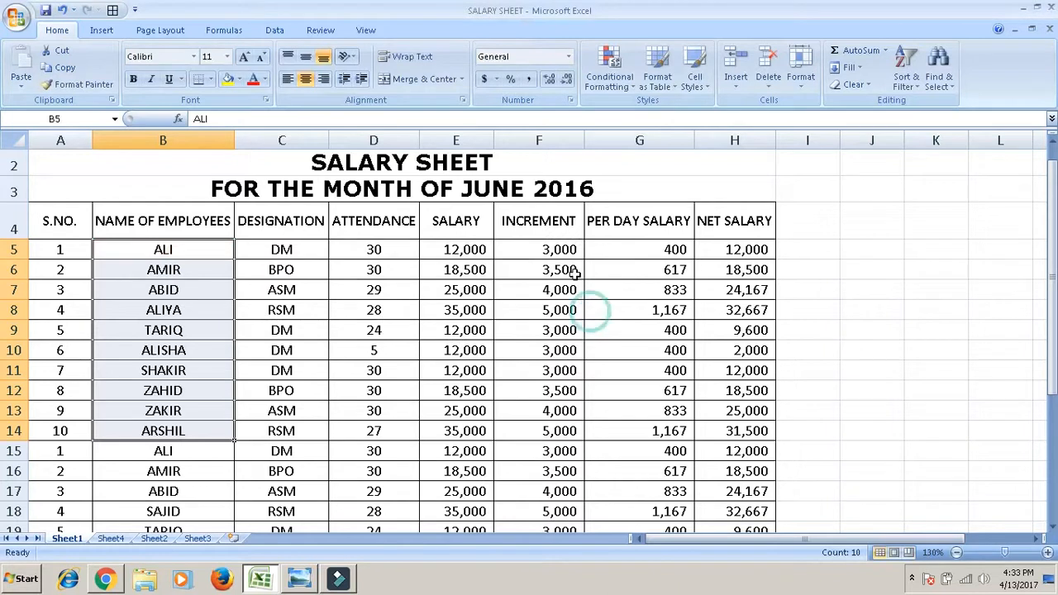
# - Highlight names in B5:B14 containing the first employee's name using Text that Contains with Light Red Fill with Dark Red Text, and undo it
pyautogui.click(616, 82)
pyautogui.moveTo(654, 114)
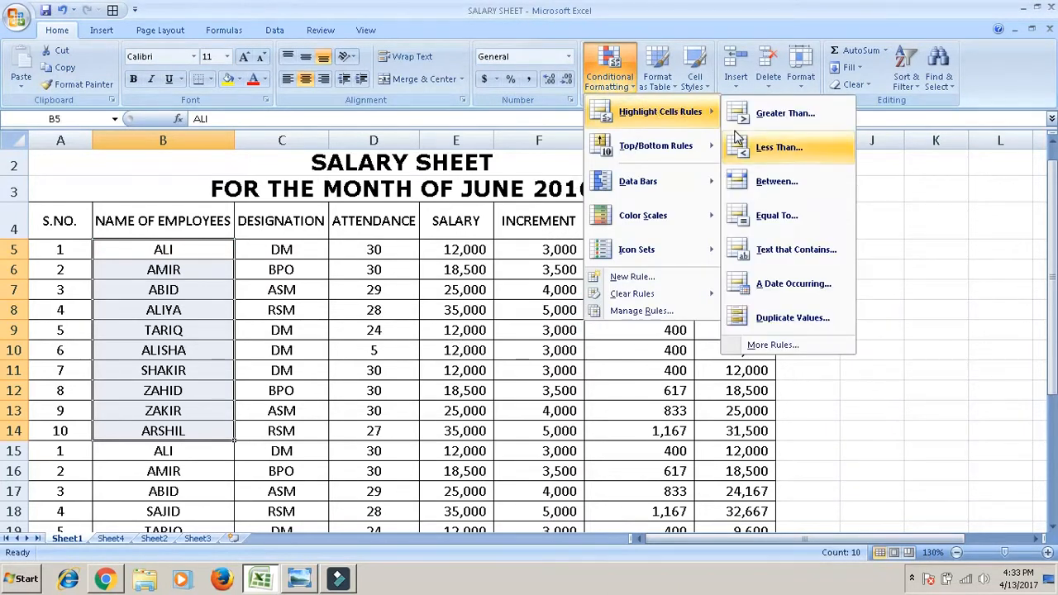
pyautogui.click(760, 240)
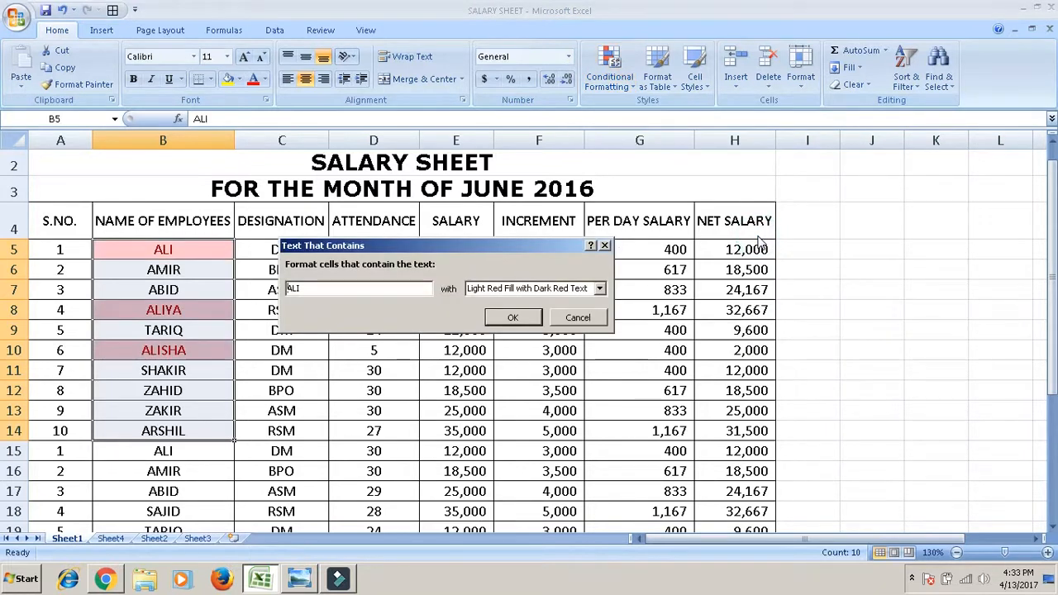
pyautogui.press('BackSpace')
pyautogui.write('ALI')
pyautogui.click(539, 313)
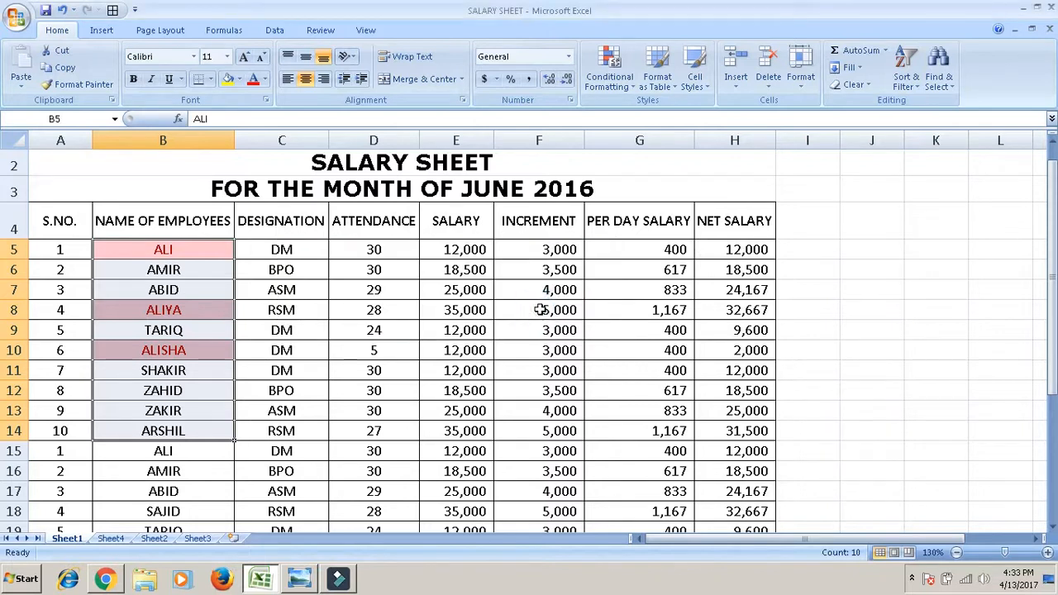
pyautogui.hotkey('ctrl', 'z')
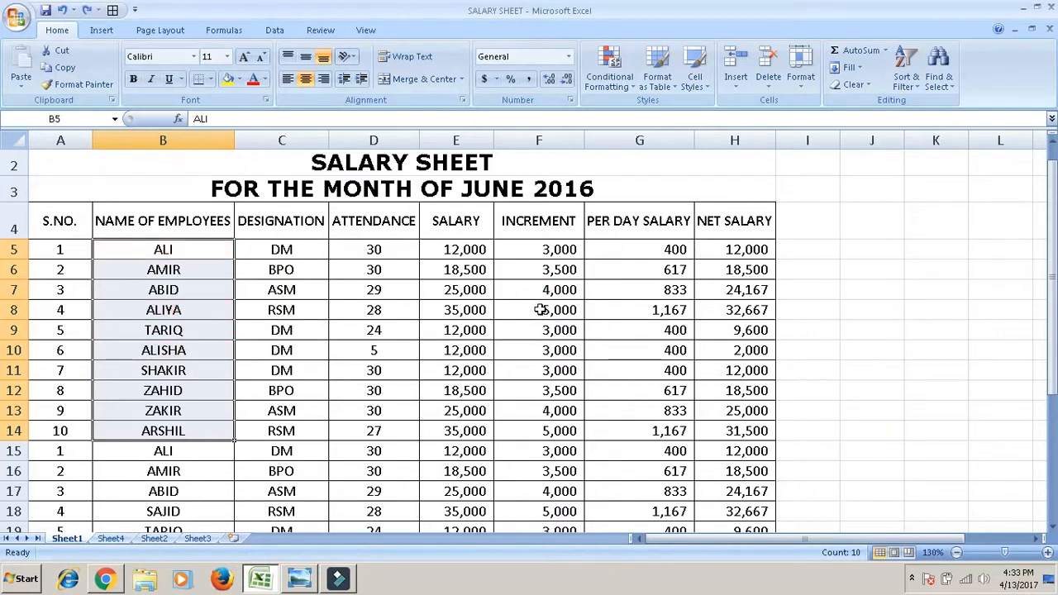
# - View the date periods offered by the A Date Occurring rule and close it without applying
pyautogui.click(612, 81)
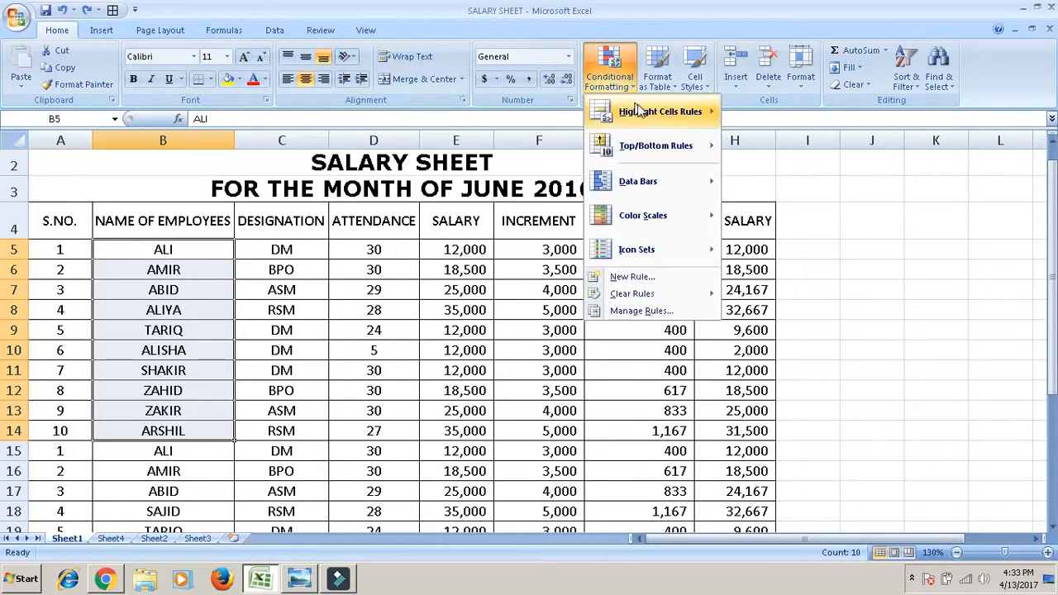
pyautogui.moveTo(643, 112)
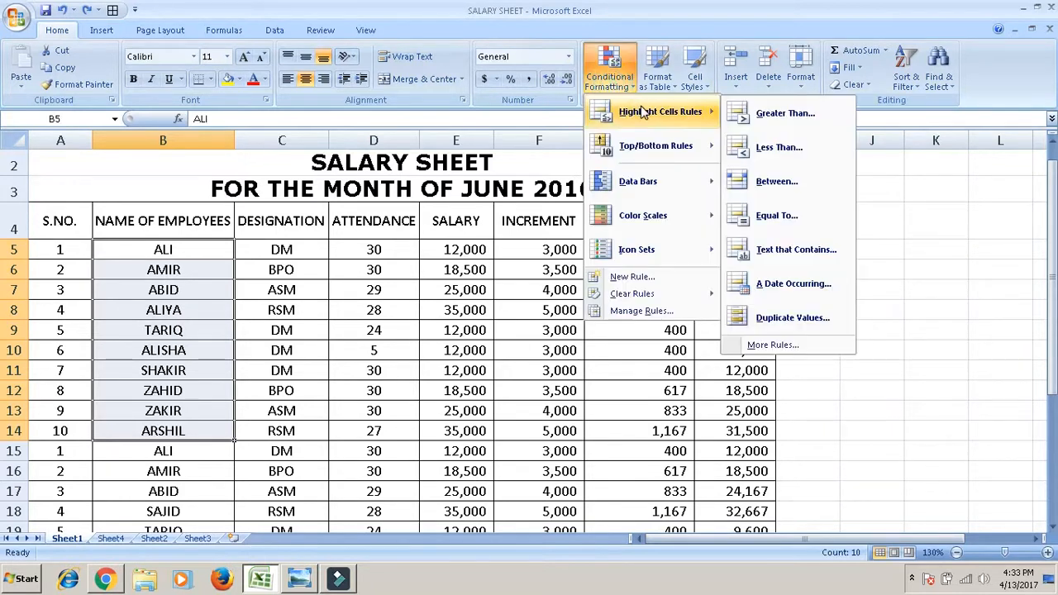
pyautogui.click(760, 286)
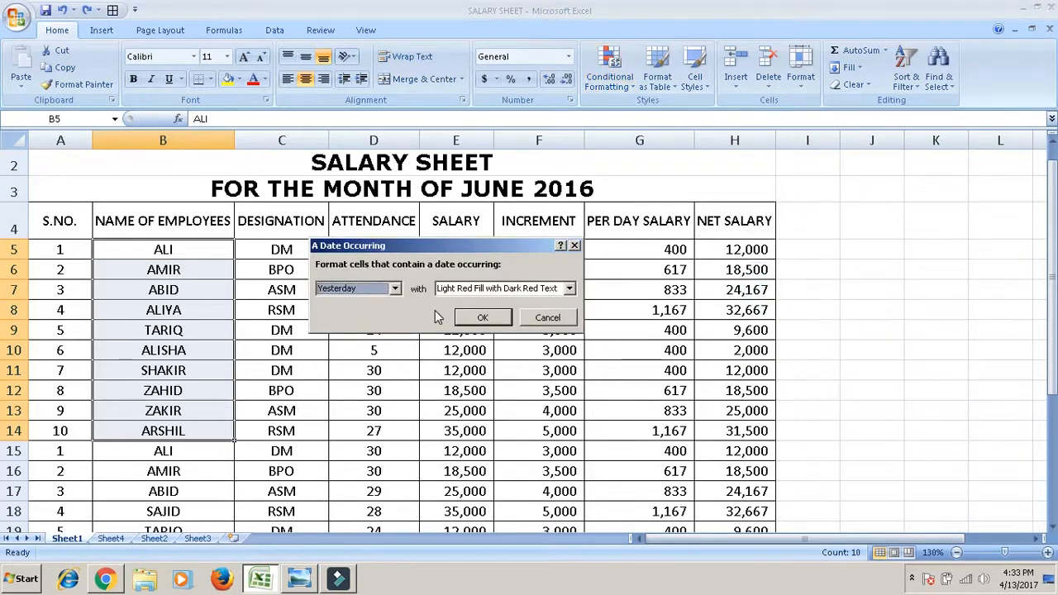
pyautogui.click(394, 289)
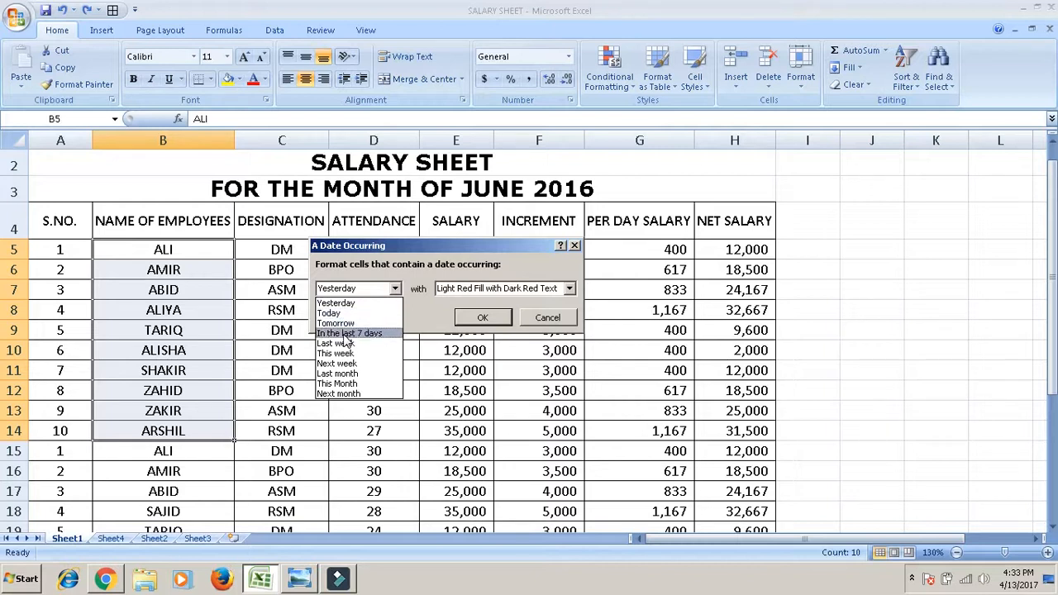
pyautogui.click(533, 321)
pyautogui.click(536, 319)
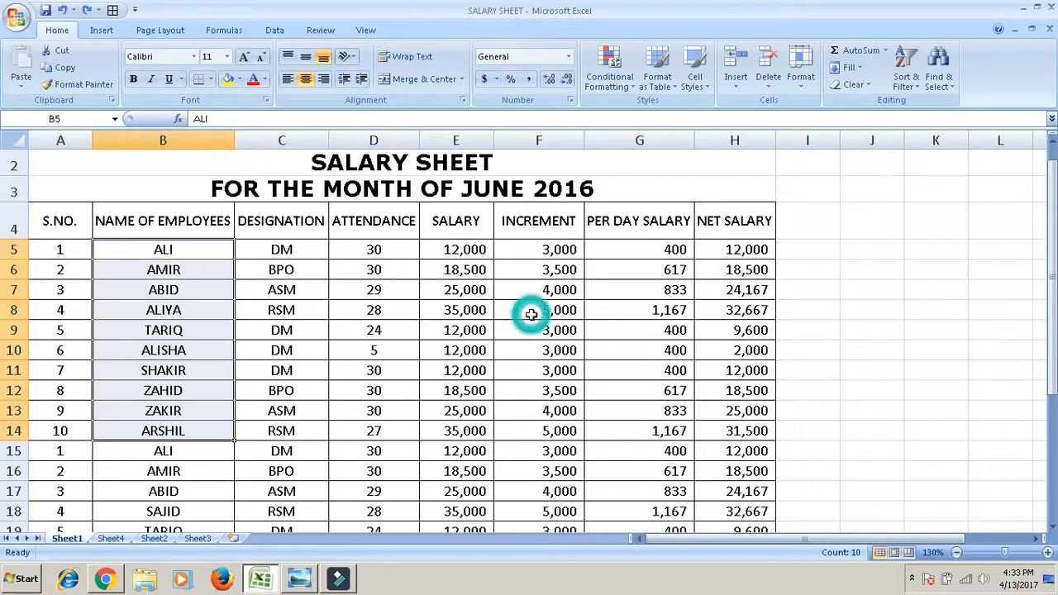
pyautogui.click(612, 53)
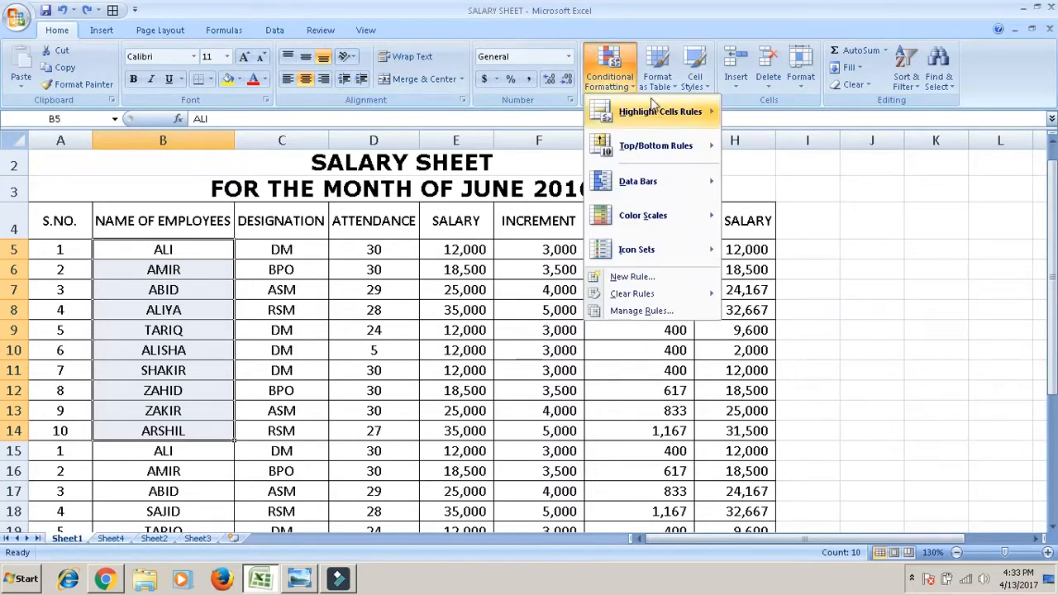
pyautogui.moveTo(653, 112)
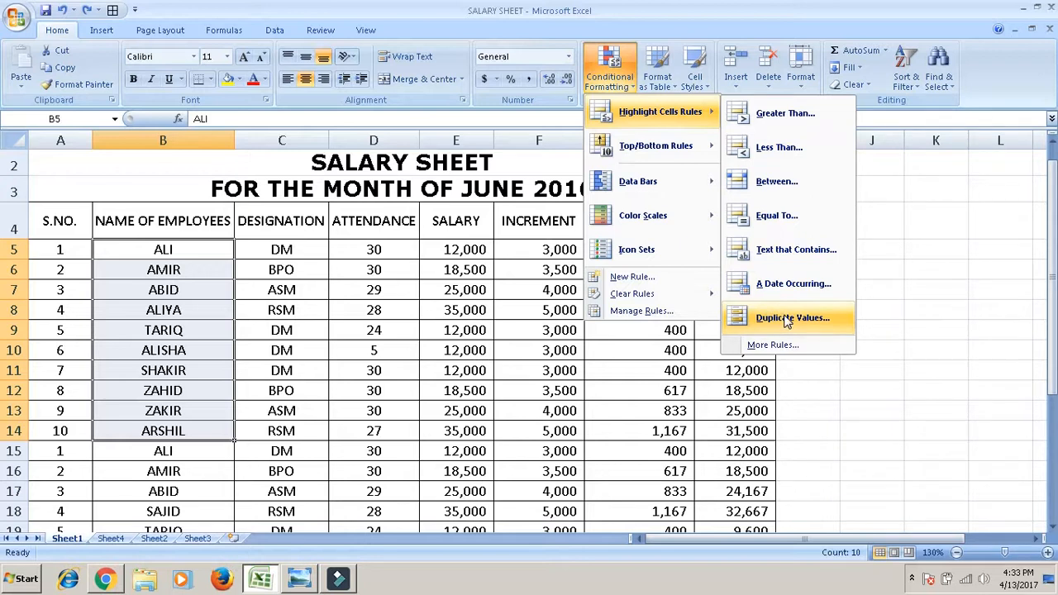
pyautogui.press('Escape')
pyautogui.press('Escape')
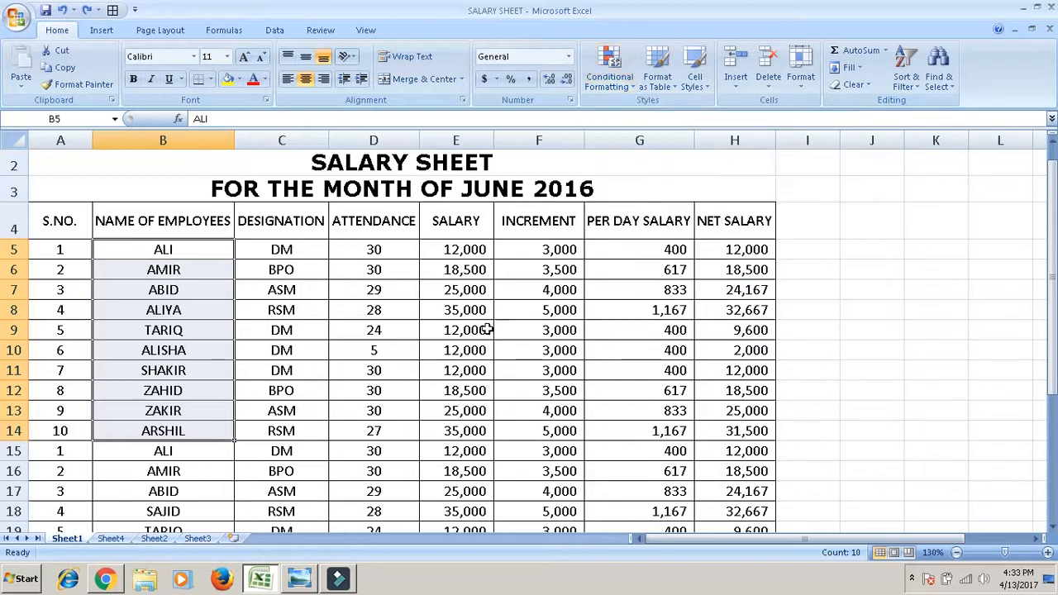
# - Try a Duplicate Values rule with Light Red Fill with Dark Red Text on the net salaries in H5:H24
pyautogui.click(727, 249)
pyautogui.hotkey('shift', 'Down')
pyautogui.hotkey('shift', 'Down')
pyautogui.hotkey('shift', 'Down')
pyautogui.hotkey('shift', 'Down')
pyautogui.hotkey('shift', 'Down')
pyautogui.hotkey('shift', 'Down')
pyautogui.hotkey('shift', 'Down')
pyautogui.hotkey('shift', 'Down')
pyautogui.hotkey('shift', 'Down')
pyautogui.hotkey('shift', 'Down')
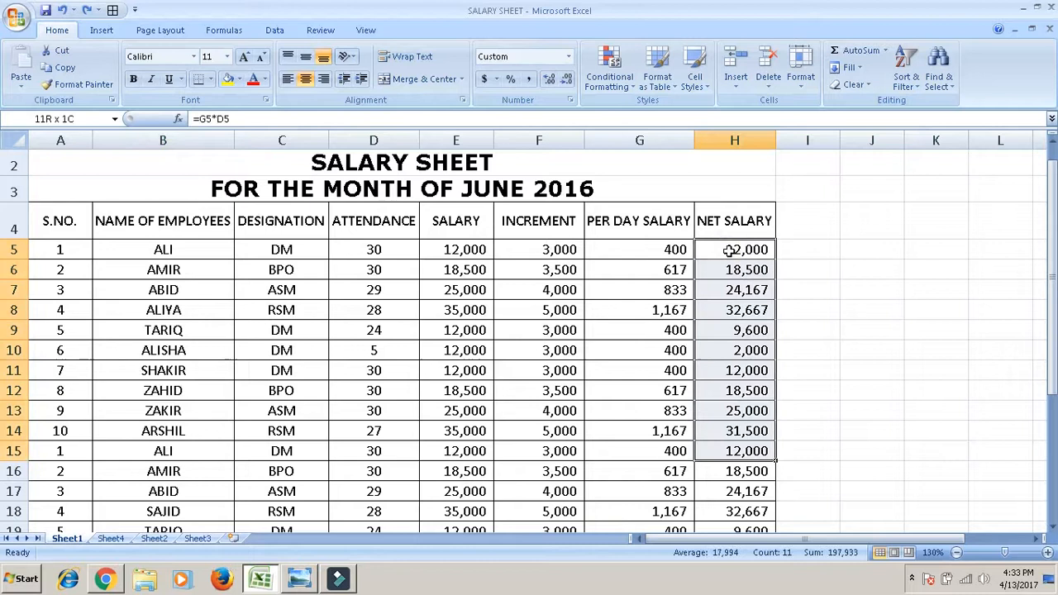
pyautogui.hotkey('shift', 'Down')
pyautogui.hotkey('shift', 'Down')
pyautogui.hotkey('shift', 'Down')
pyautogui.hotkey('shift', 'Down')
pyautogui.hotkey('shift', 'Down')
pyautogui.hotkey('shift', 'Down')
pyautogui.hotkey('shift', 'Down')
pyautogui.hotkey('shift', 'Down')
pyautogui.hotkey('shift', 'Down')
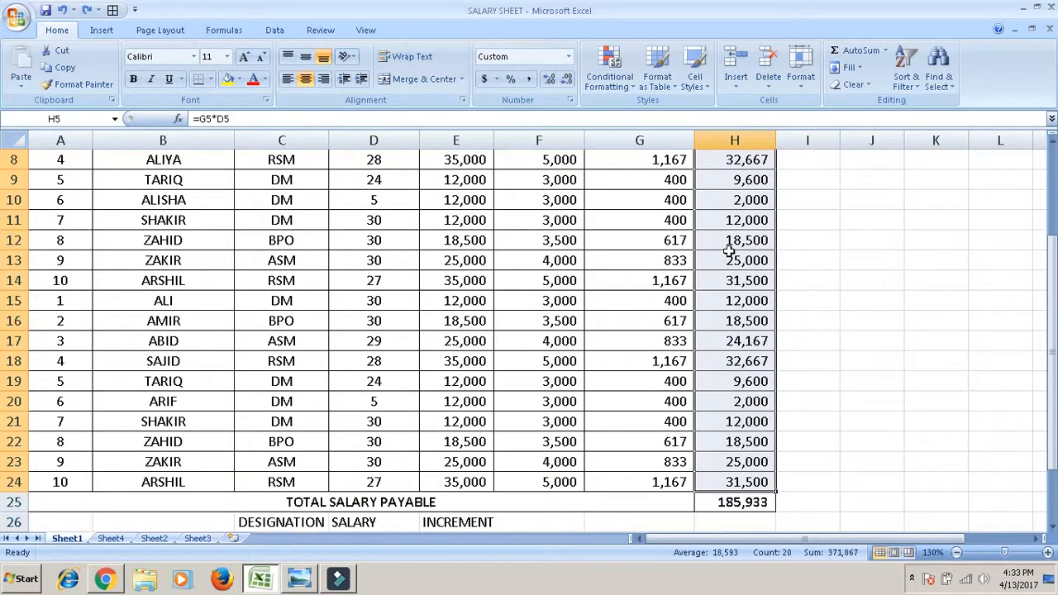
pyautogui.click(612, 80)
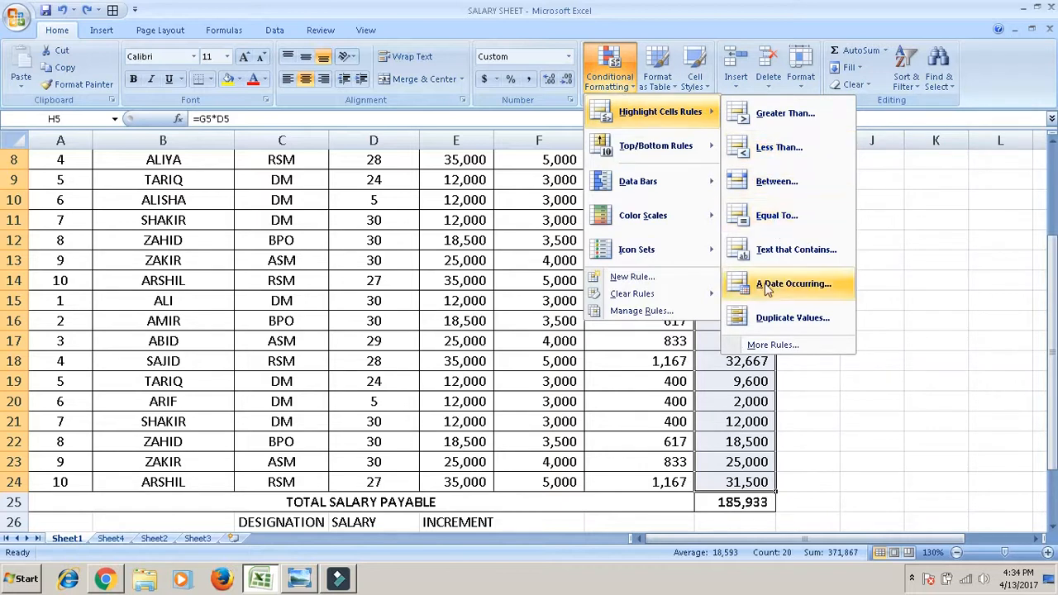
pyautogui.click(765, 315)
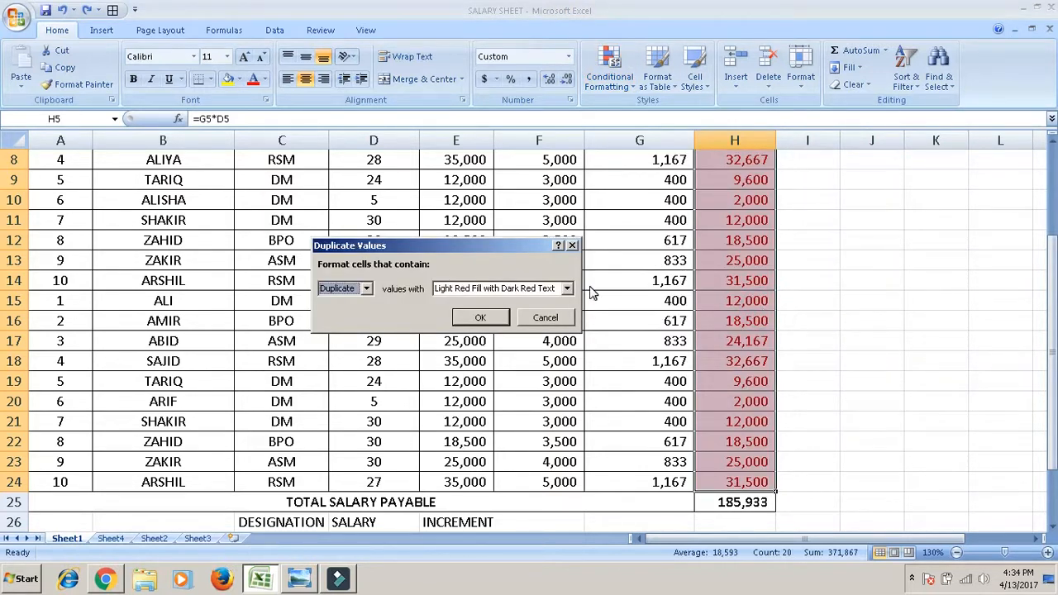
pyautogui.click(560, 326)
# - Examine the employee records from the sheet's heading down to row 15 for repeated entries
pyautogui.click(497, 280)
pyautogui.press('Up')
pyautogui.press('Up')
pyautogui.press('Up')
pyautogui.press('Up')
pyautogui.press('Up')
pyautogui.press('Up')
pyautogui.press('Up')
pyautogui.press('Up')
pyautogui.press('Up')
pyautogui.press('Up')
pyautogui.press('Up')
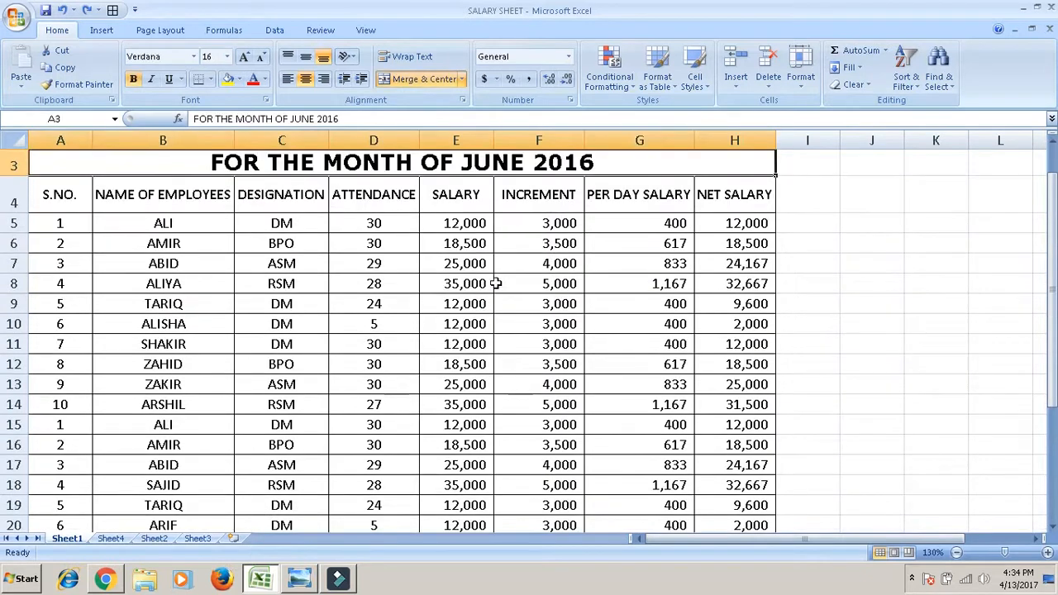
pyautogui.press('Down')
pyautogui.press('Right')
pyautogui.press('Right')
pyautogui.press('Down')
pyautogui.press('Down')
pyautogui.press('Right')
pyautogui.press('Left')
pyautogui.press('Left')
pyautogui.press('Left')
pyautogui.press('Left')
pyautogui.press('Left')
pyautogui.press('Left')
pyautogui.press('Left')
pyautogui.press('Left')
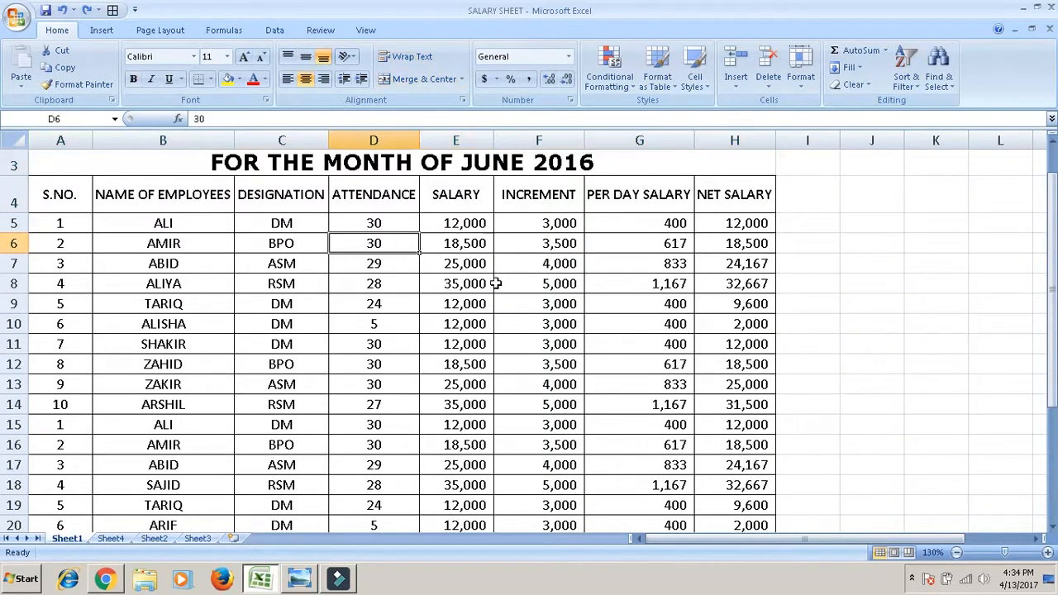
pyautogui.press('Down')
pyautogui.press('Down')
pyautogui.press('Down')
pyautogui.press('Down')
pyautogui.press('Down')
pyautogui.press('Down')
pyautogui.press('Down')
pyautogui.press('Down')
pyautogui.press('Down')
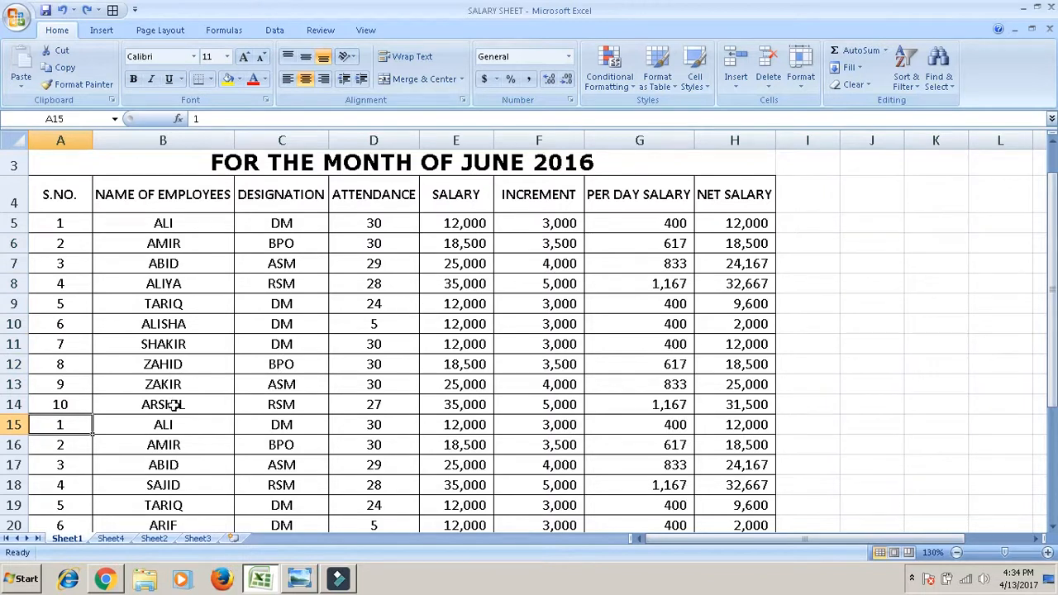
# - Delete the ten repeated employee rows, rows 15 to 24, above the TOTAL SALARY PAYABLE row
pyautogui.click(14, 425)
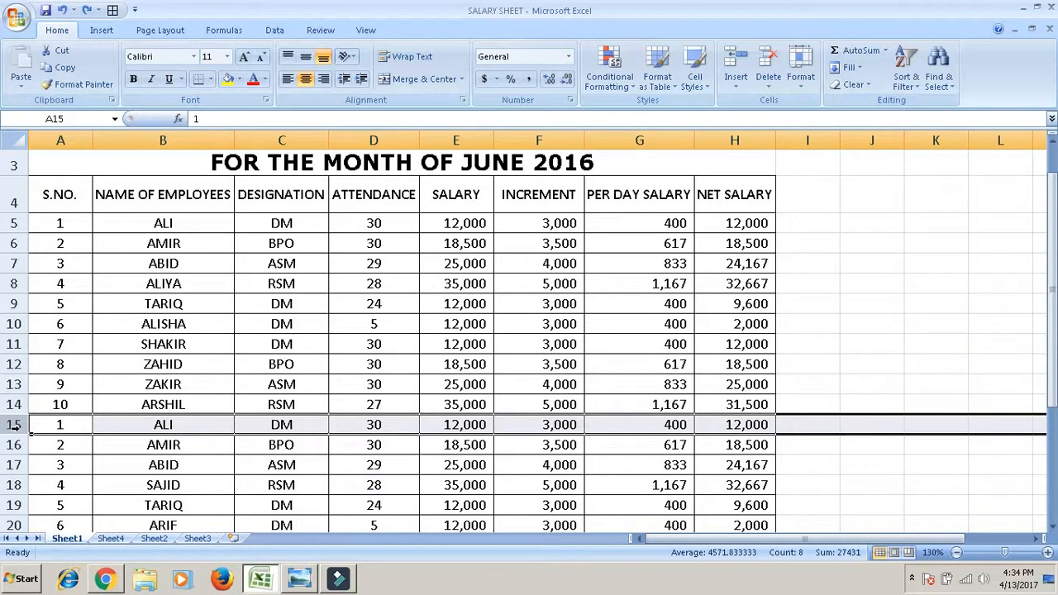
pyautogui.hotkey('ctrl', '-')
pyautogui.hotkey('ctrl', '-')
pyautogui.hotkey('ctrl', '-')
pyautogui.hotkey('ctrl', '-')
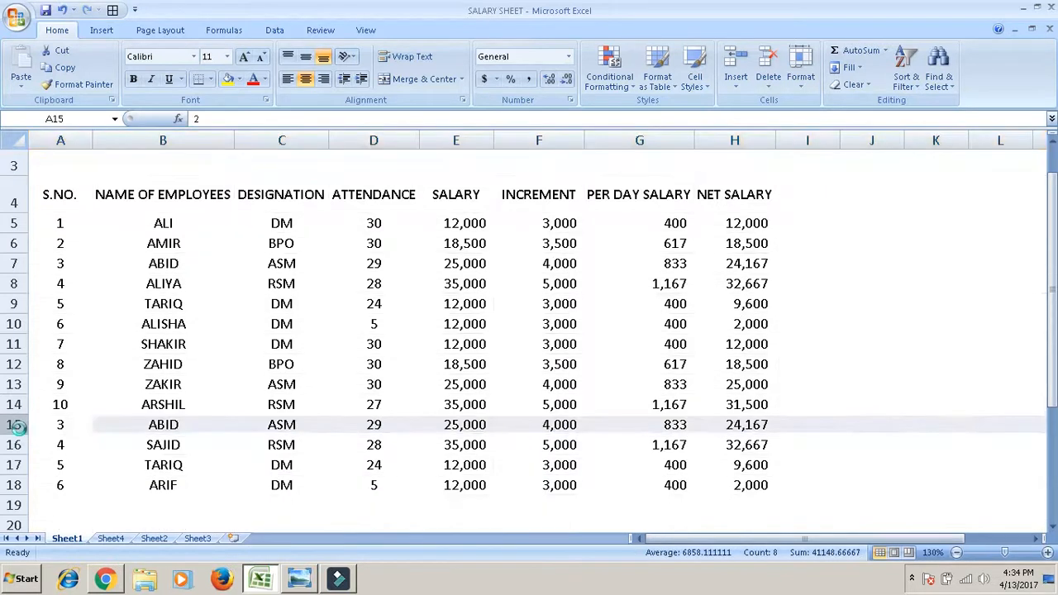
pyautogui.hotkey('ctrl', '-')
pyautogui.hotkey('ctrl', '-')
pyautogui.hotkey('ctrl', '-')
pyautogui.hotkey('ctrl', '-')
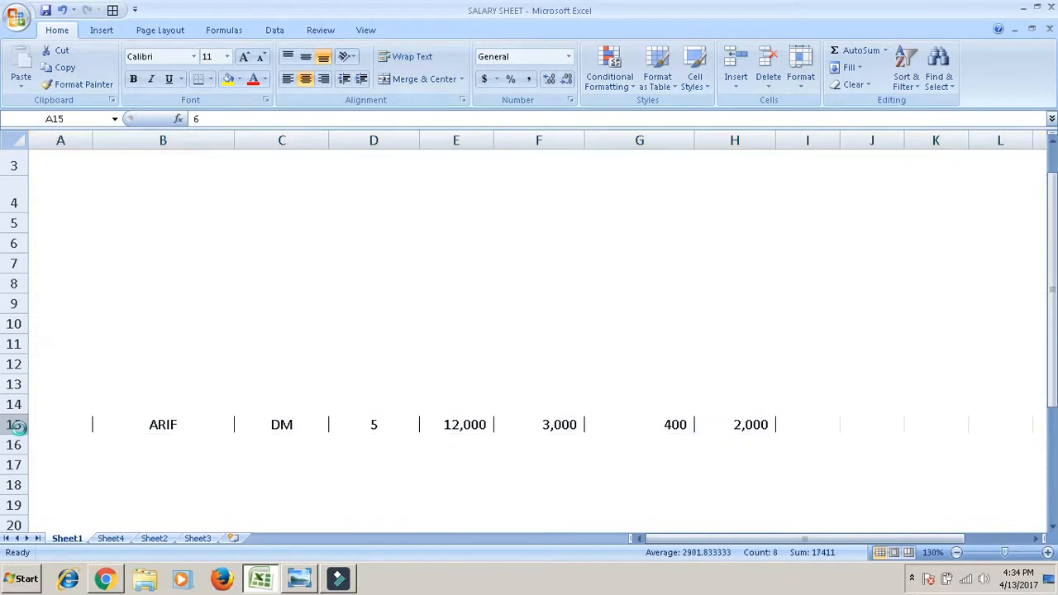
pyautogui.hotkey('ctrl', '-')
pyautogui.hotkey('ctrl', '-')
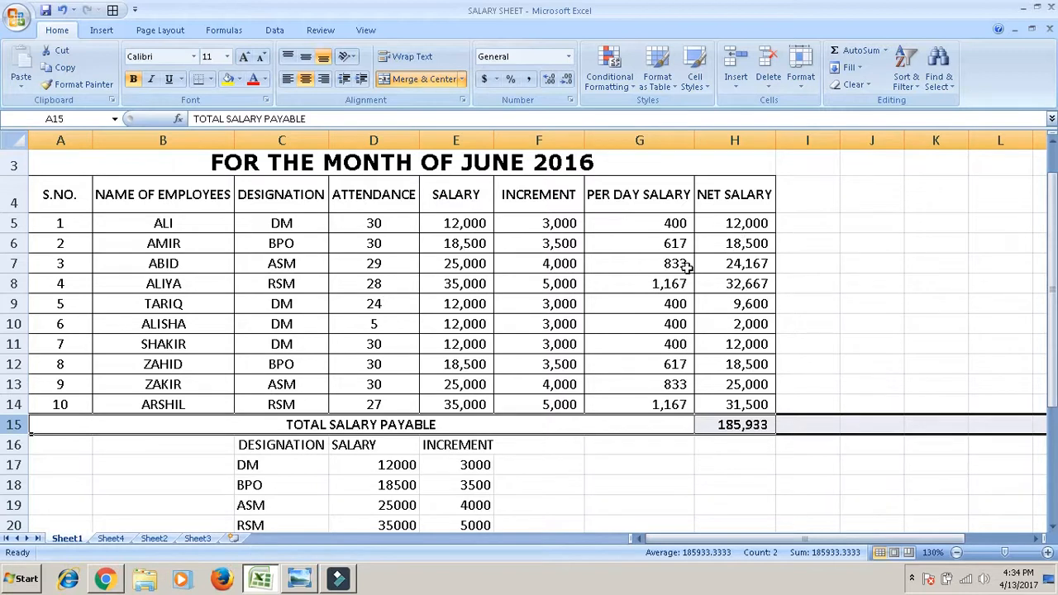
# - Start a Duplicate Values highlighting rule on the net salaries in H5:H14
pyautogui.click(189, 215)
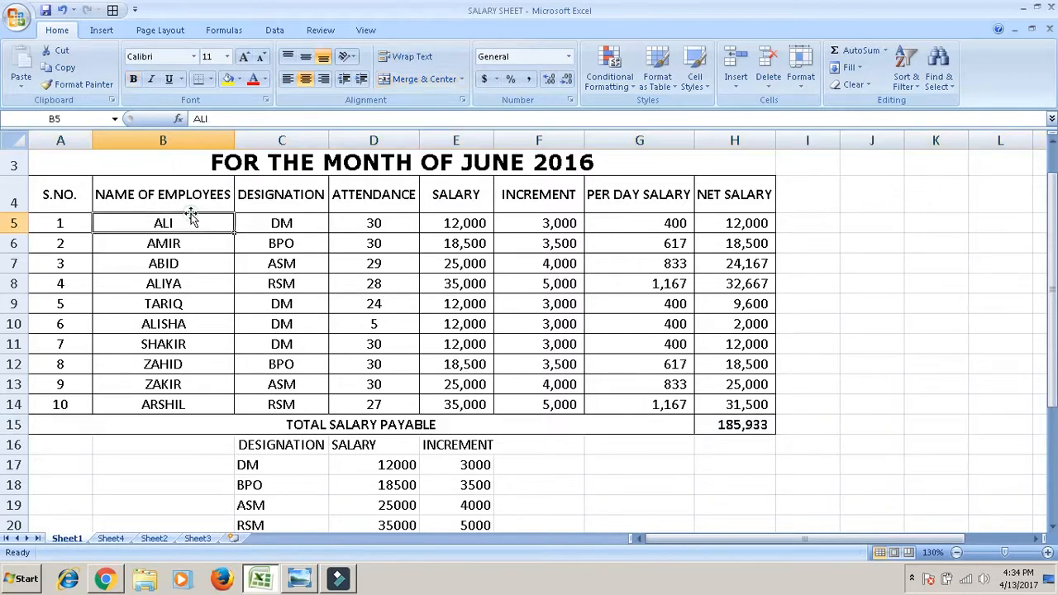
pyautogui.press('Right')
pyautogui.press('Right')
pyautogui.press('Right')
pyautogui.press('Right')
pyautogui.press('Right')
pyautogui.press('Right')
pyautogui.hotkey('shift', 'Down')
pyautogui.hotkey('shift', 'Down')
pyautogui.hotkey('shift', 'Down')
pyautogui.hotkey('shift', 'Down')
pyautogui.hotkey('shift', 'Down')
pyautogui.hotkey('shift', 'Down')
pyautogui.hotkey('shift', 'Down')
pyautogui.hotkey('shift', 'Down')
pyautogui.hotkey('shift', 'Down')
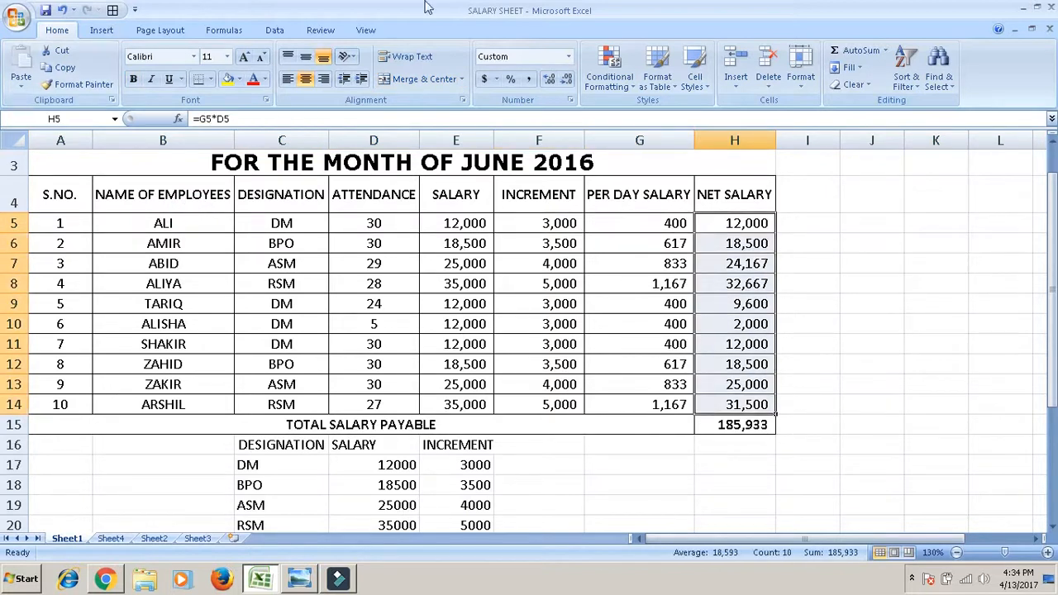
pyautogui.click(619, 65)
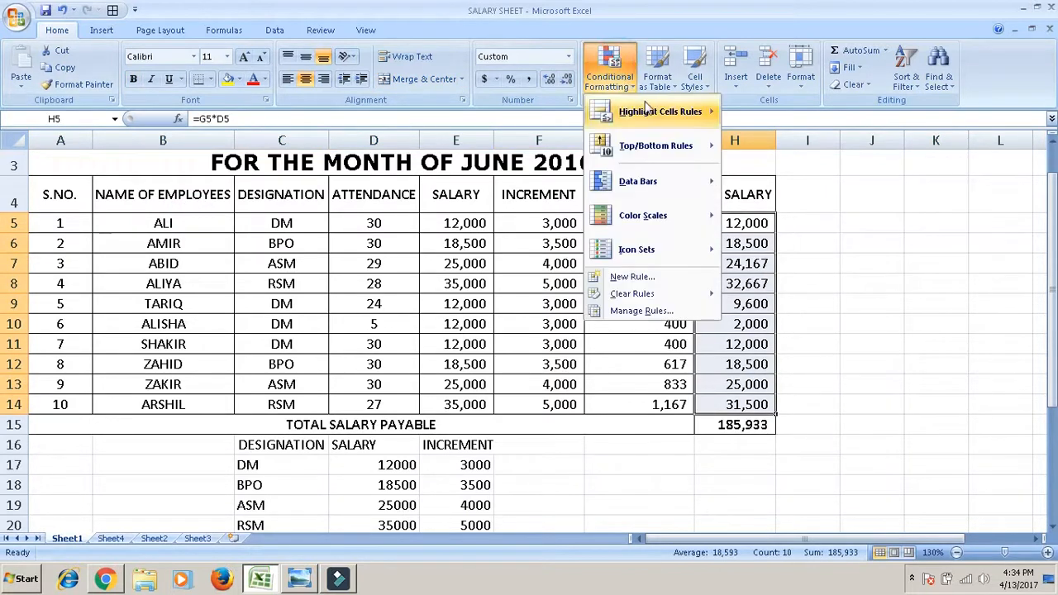
pyautogui.moveTo(661, 112)
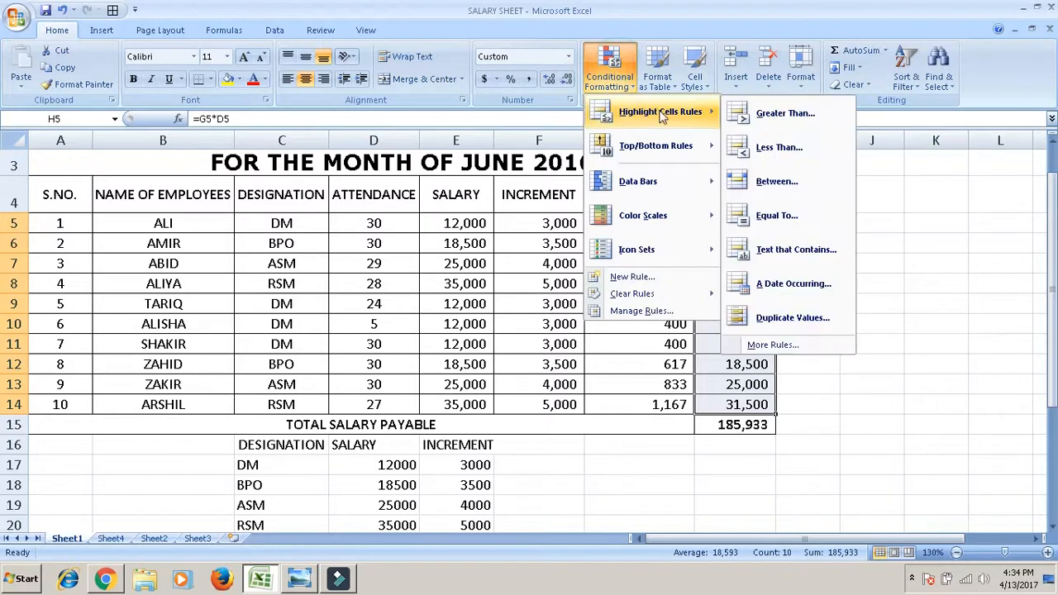
pyautogui.click(777, 316)
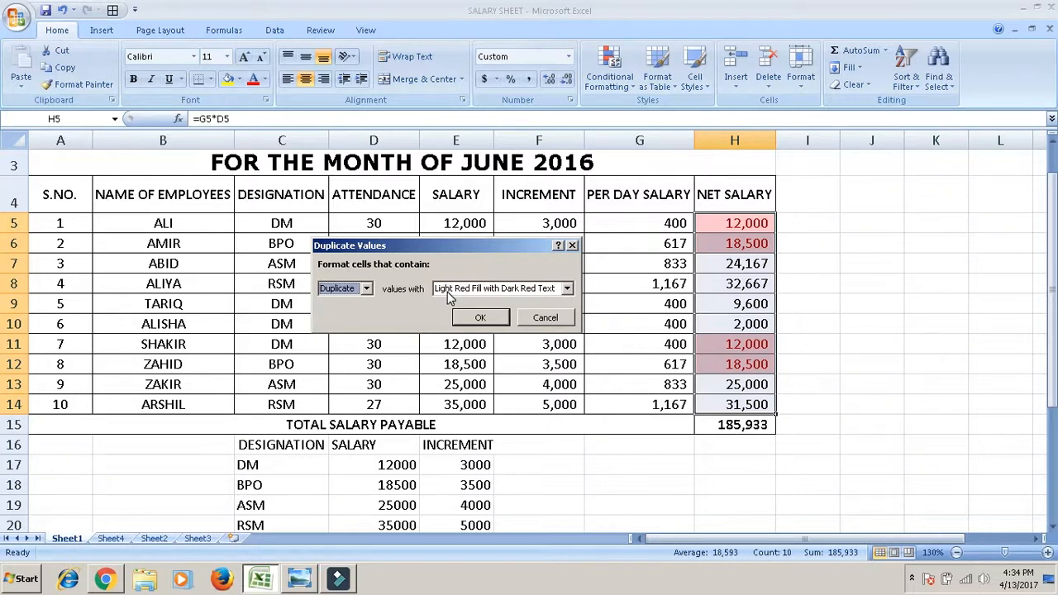
# - Set the rule to format Unique values with Yellow Fill with Dark Yellow Text, and apply it to the net salaries
pyautogui.click(367, 288)
pyautogui.click(351, 321)
pyautogui.click(364, 290)
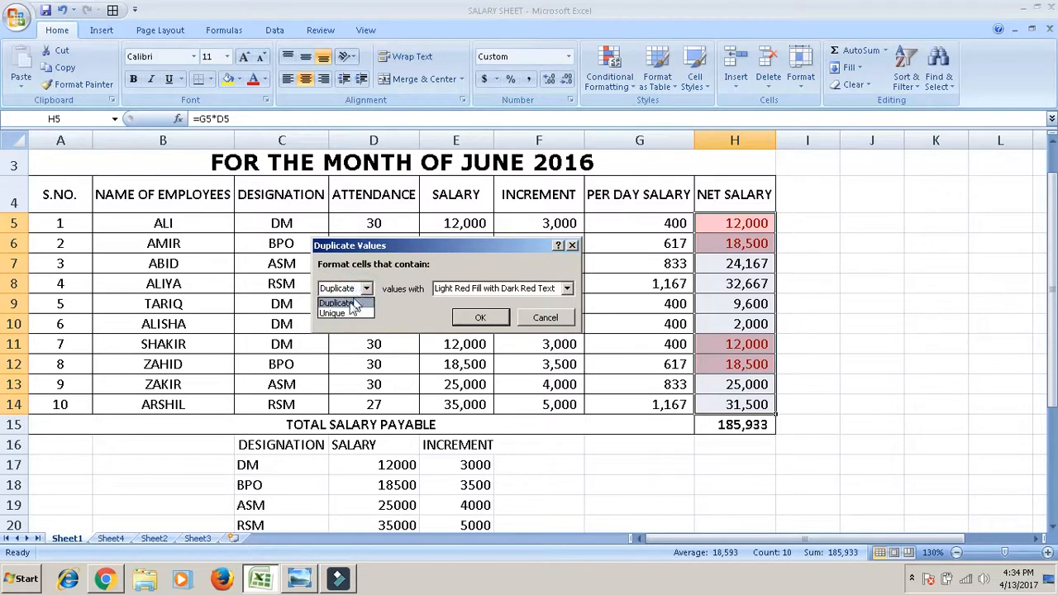
pyautogui.click(341, 314)
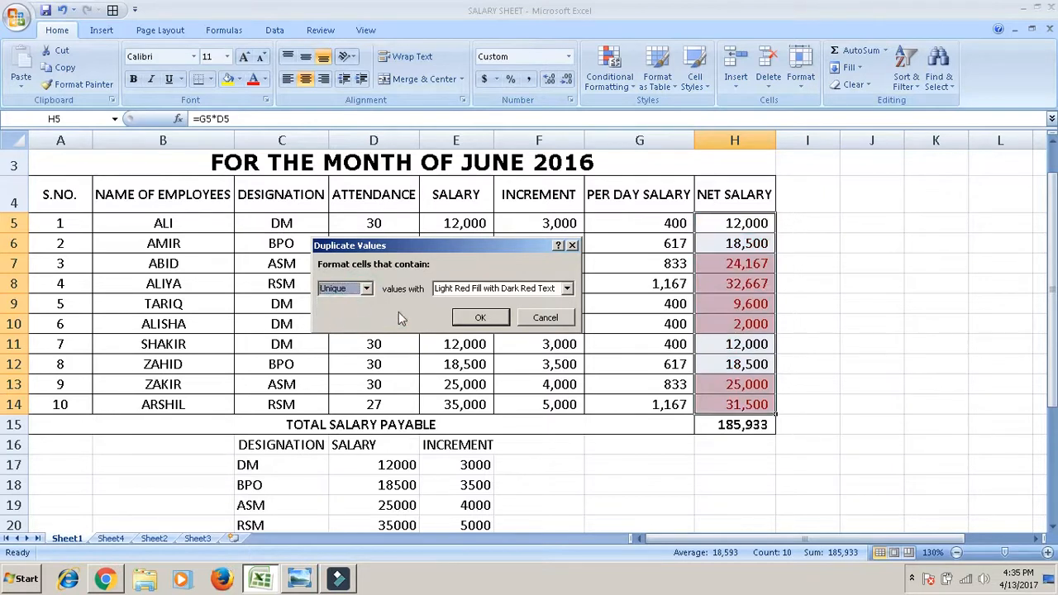
pyautogui.click(493, 292)
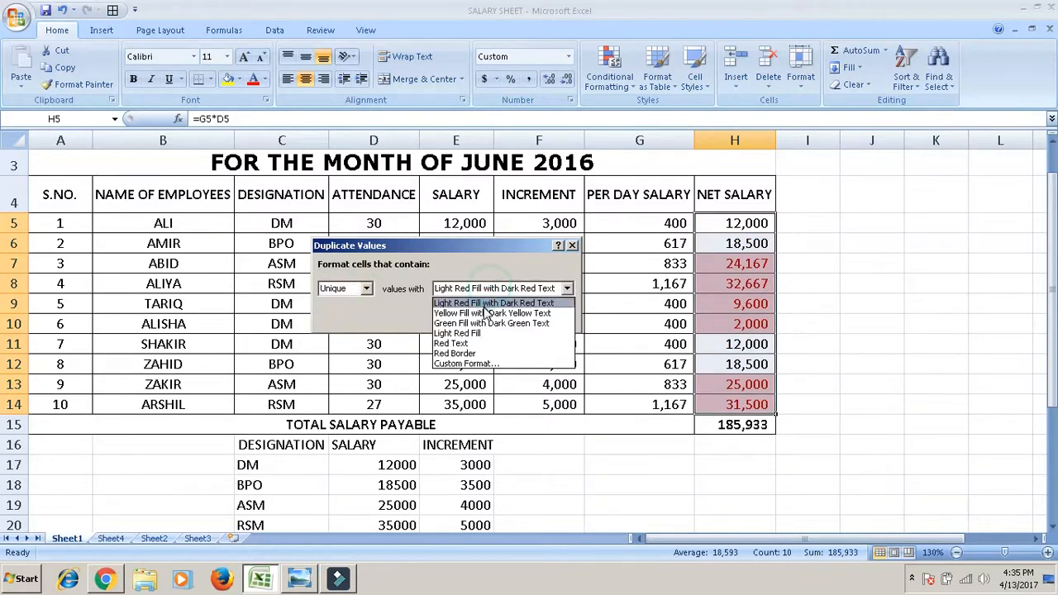
pyautogui.click(483, 322)
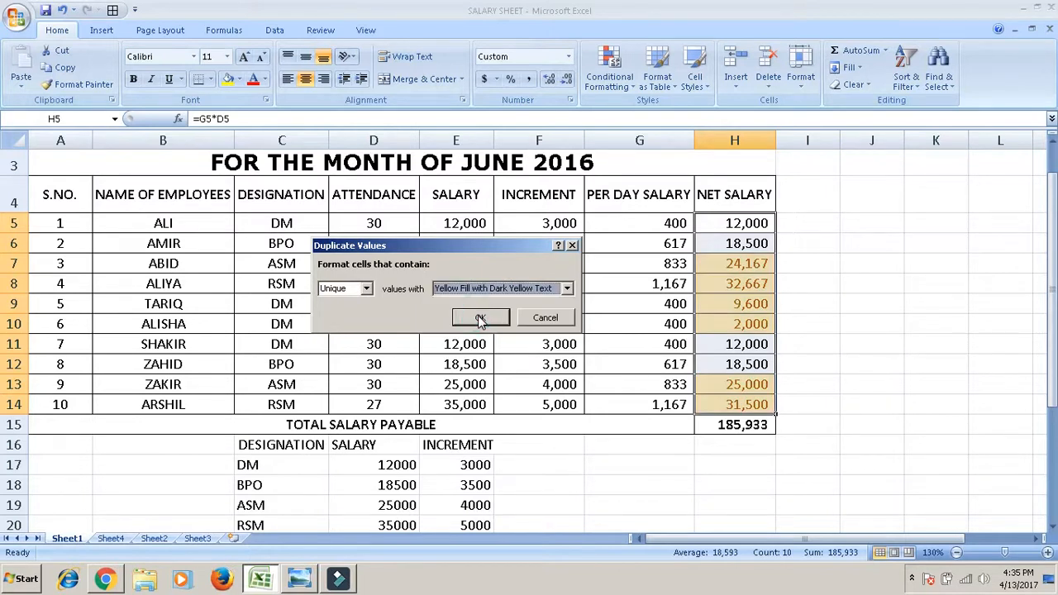
pyautogui.click(479, 319)
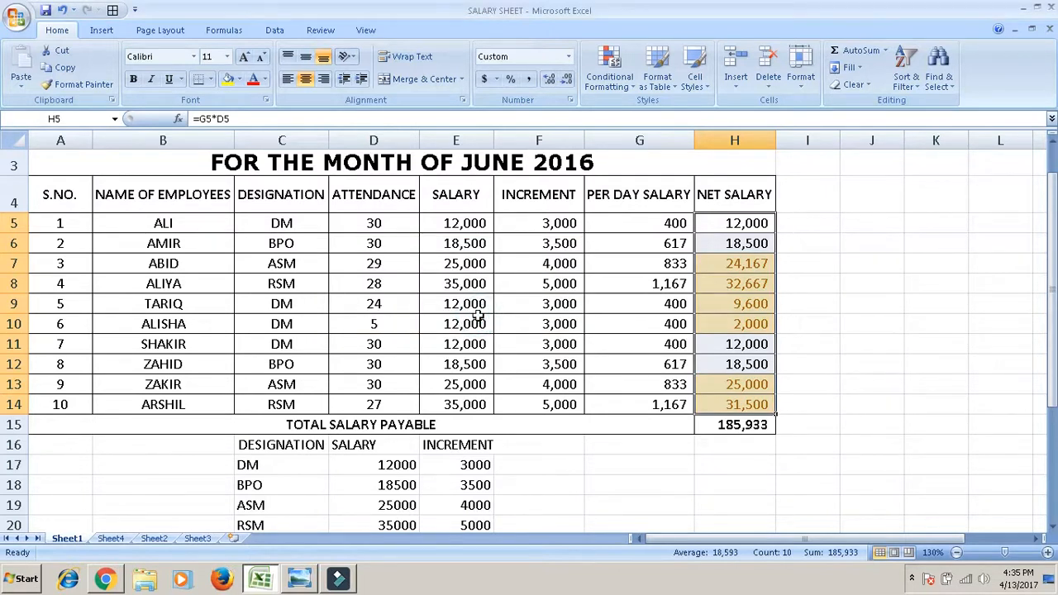
pyautogui.click(835, 336)
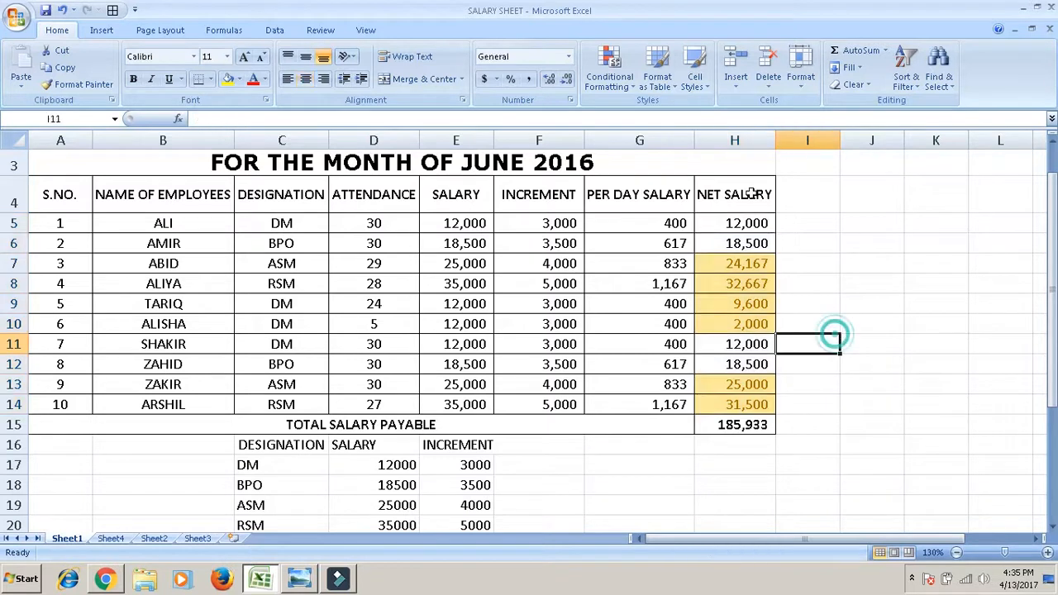
# - Review the available Highlight Cells Rules, and switch to Windows Photo Viewer to show the closing image
pyautogui.click(622, 83)
pyautogui.moveTo(641, 114)
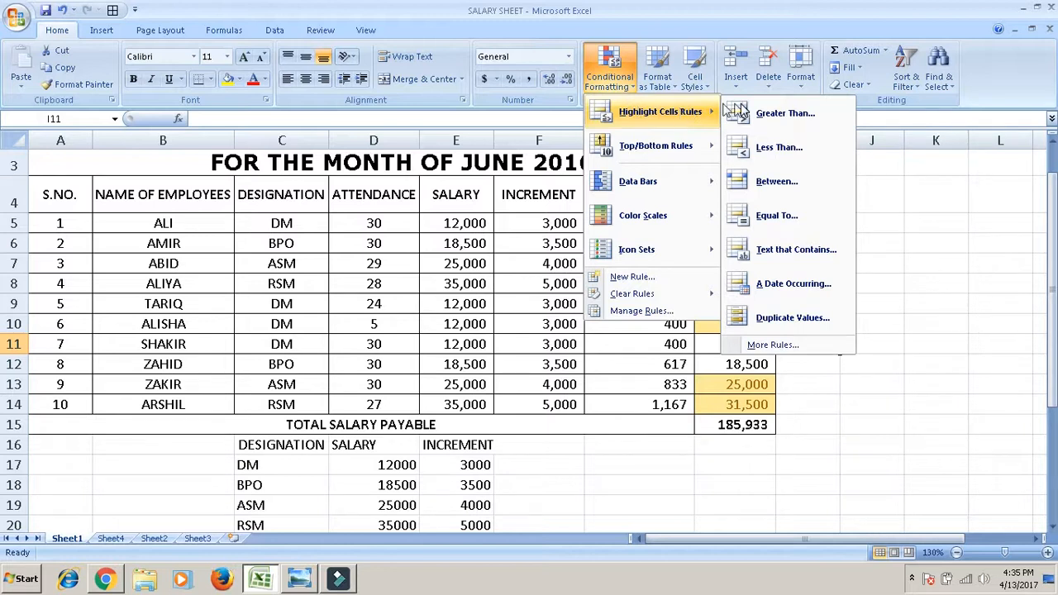
pyautogui.click(891, 349)
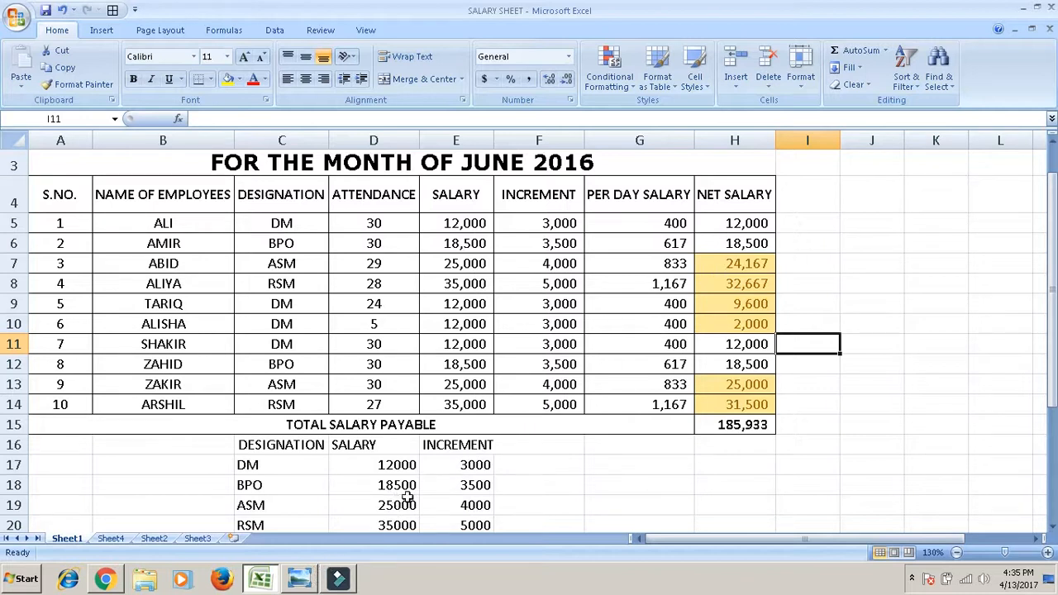
pyautogui.click(300, 579)
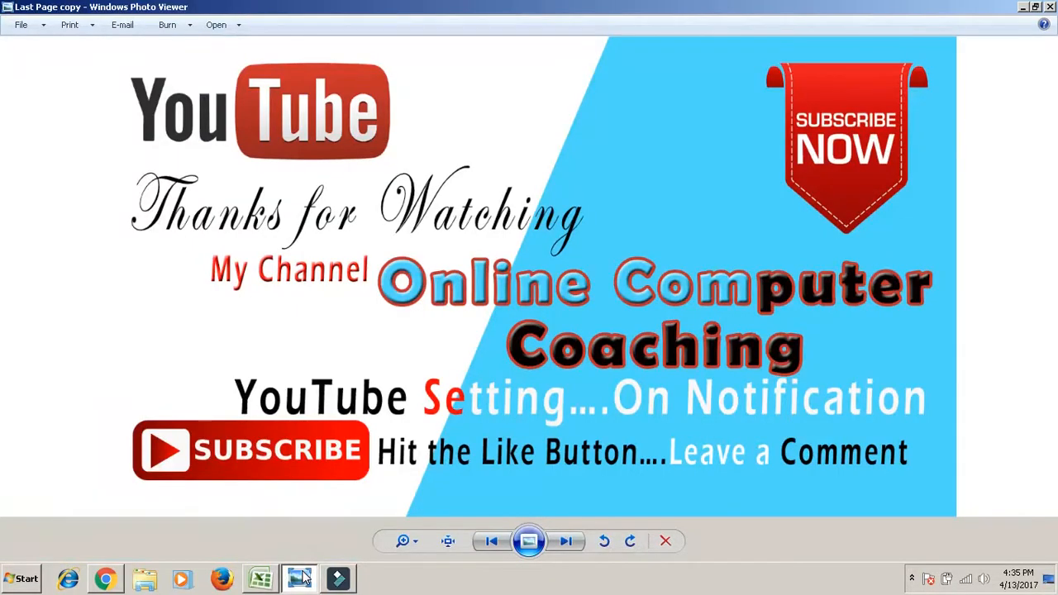